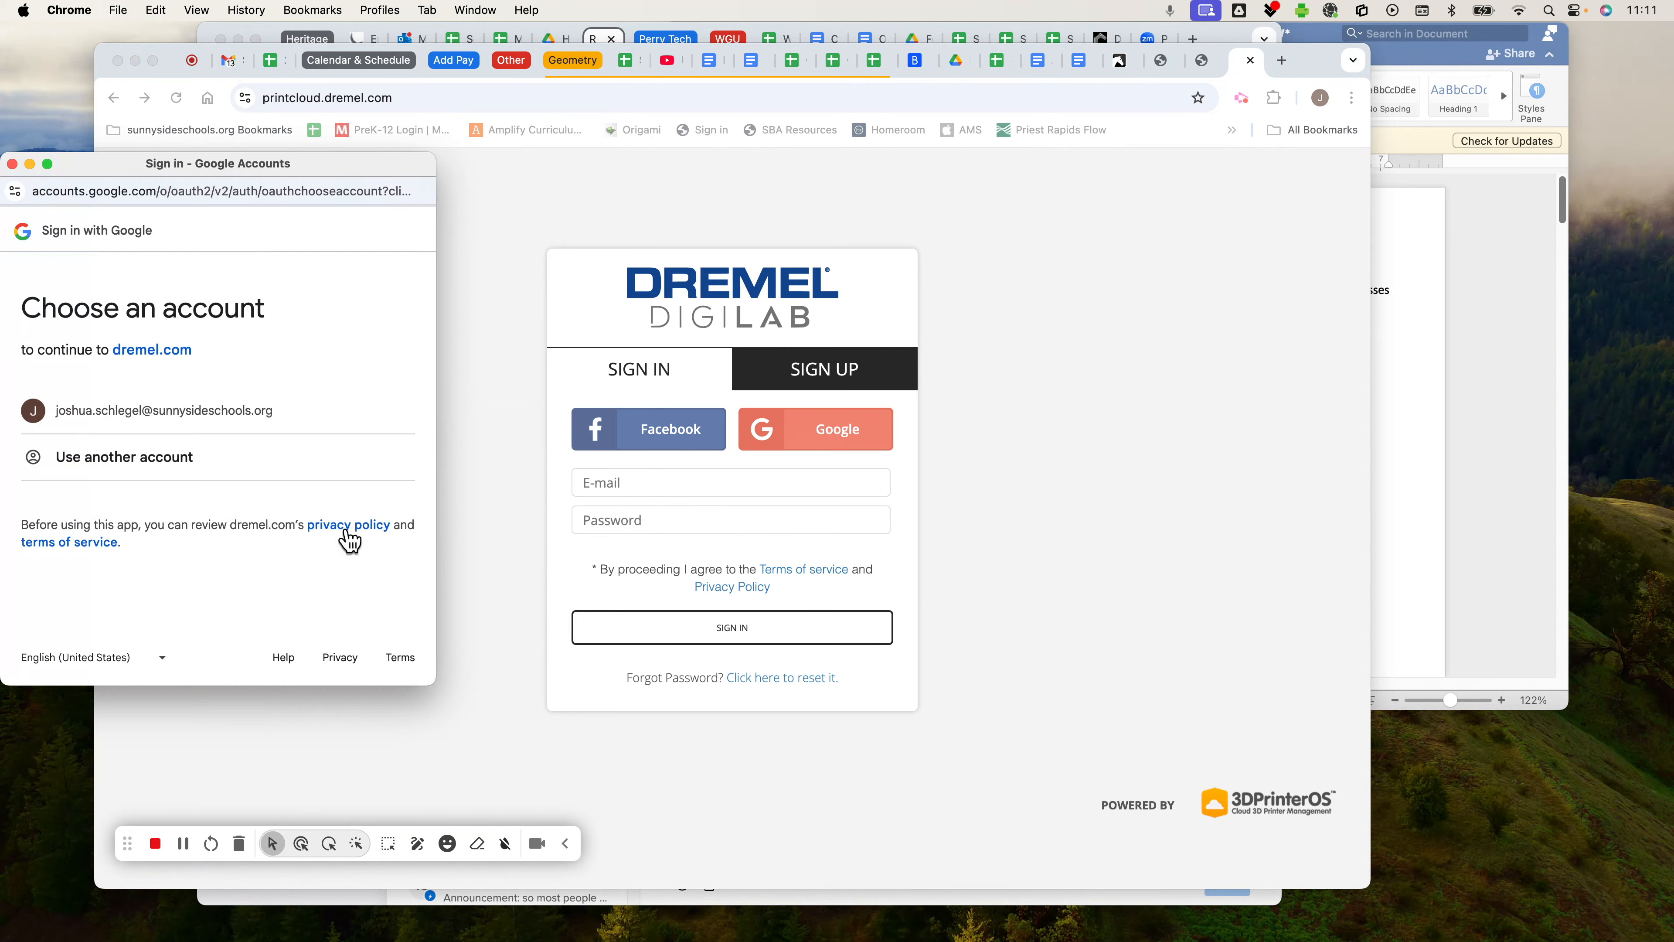
Sign in with the listed Google account and start choosing a single file to upload to My Files.
click(218, 409)
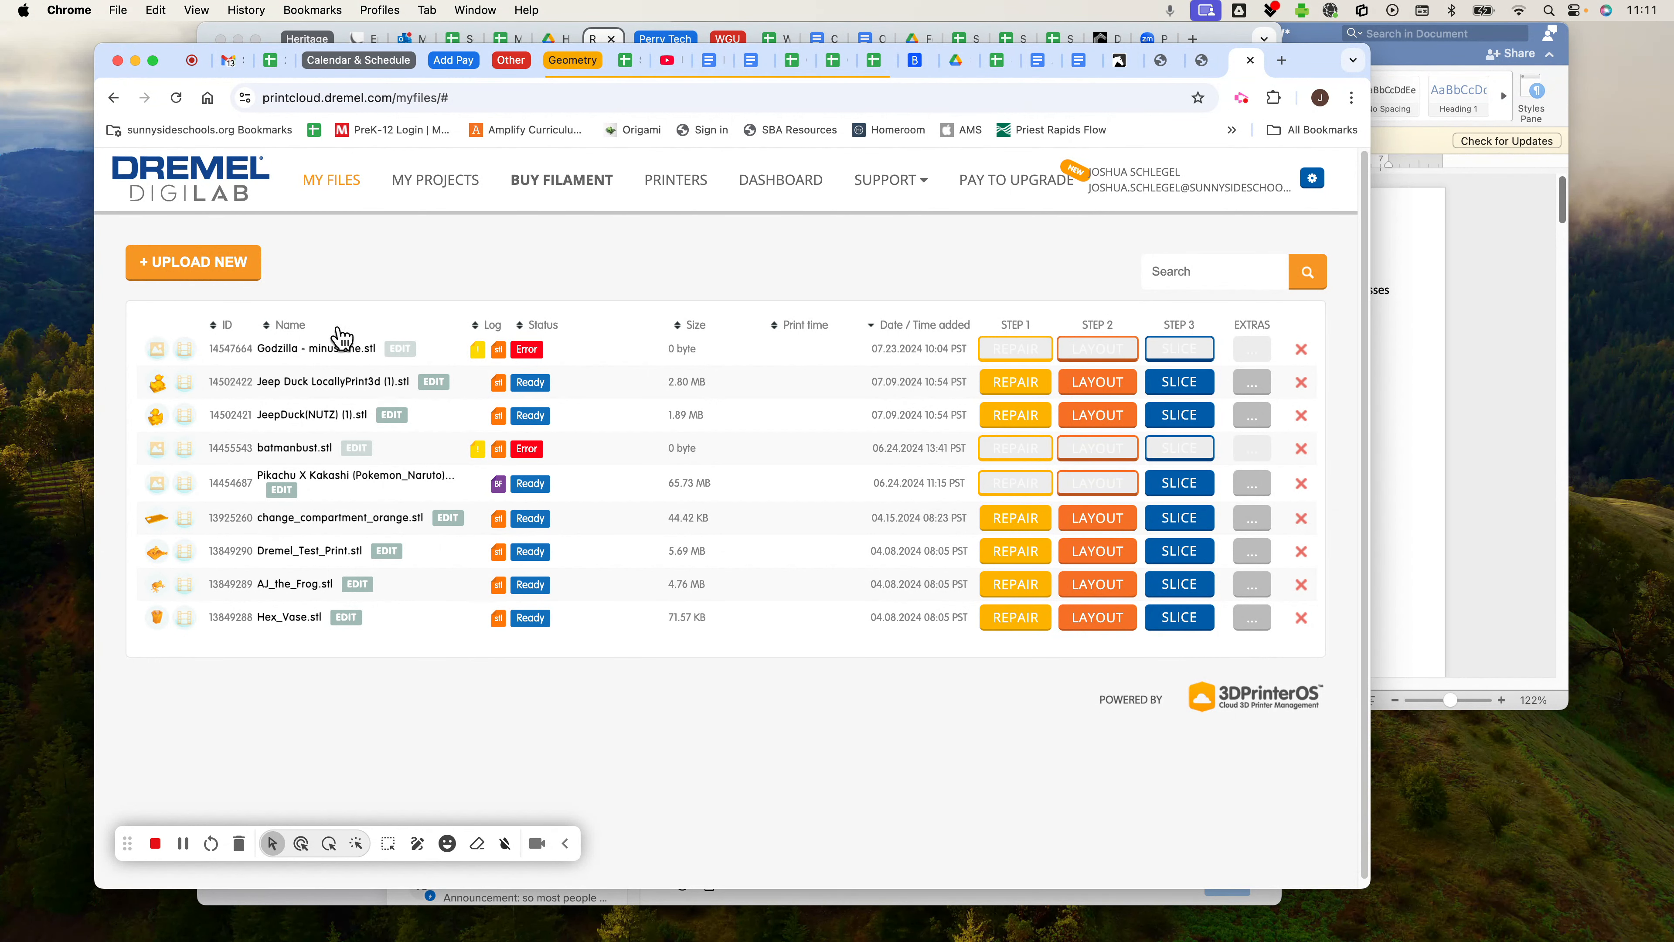
click(239, 277)
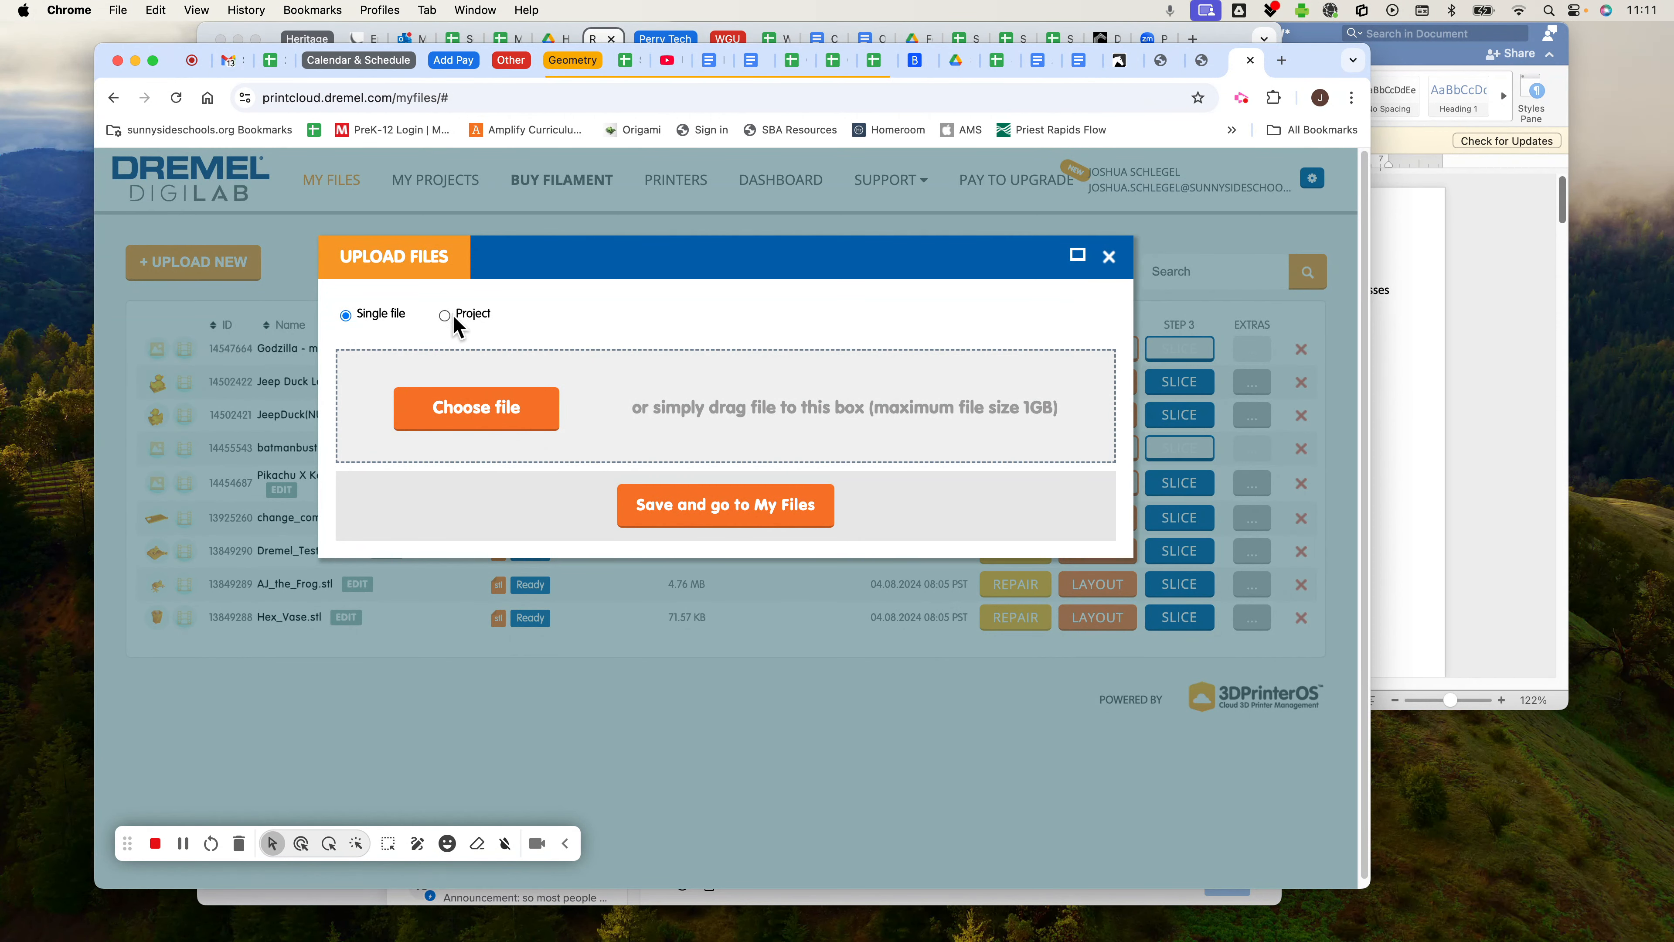
click(500, 427)
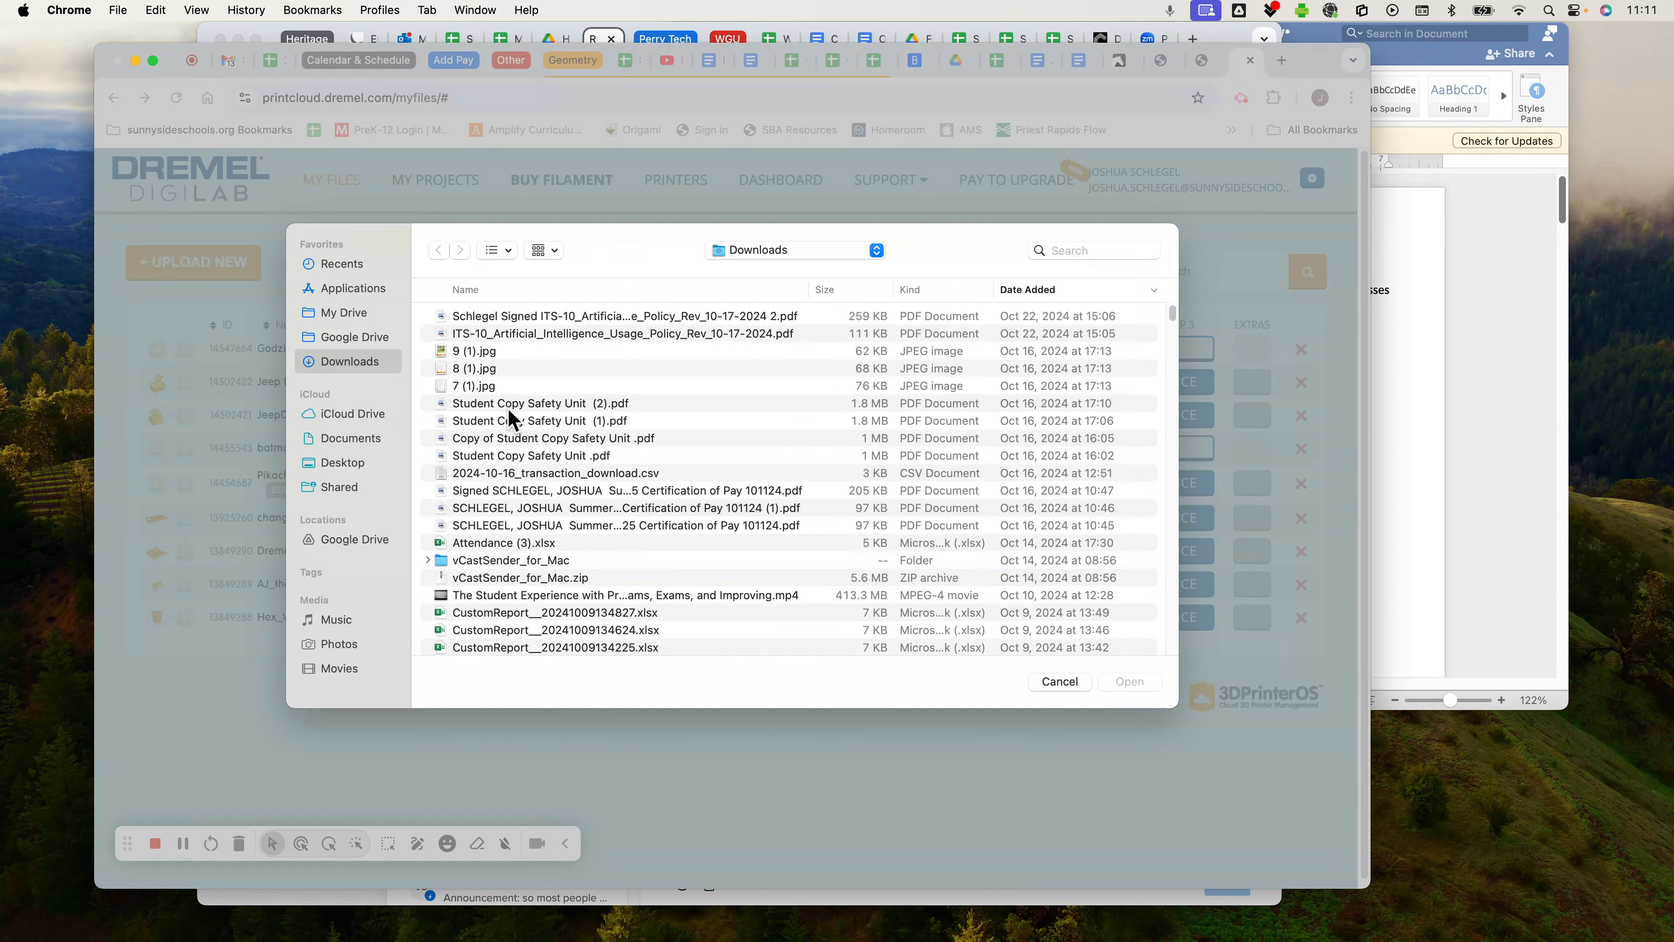
Search the computer for "3d prints" and open the 3D Prints folder.
click(1056, 252)
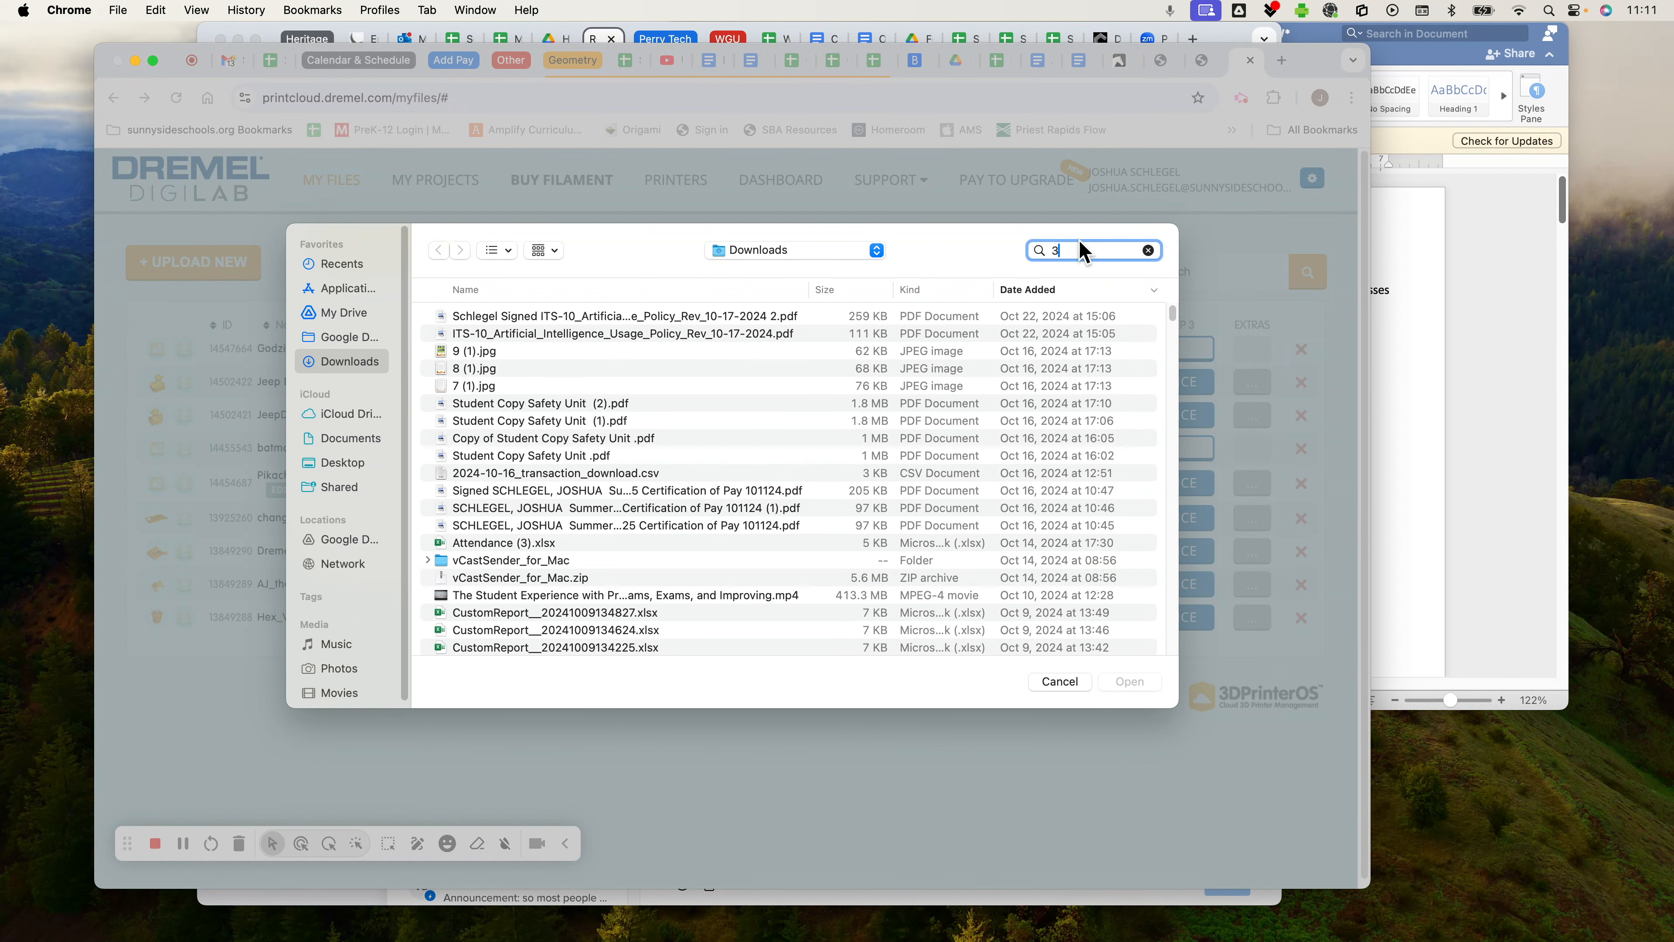
text(3d prints)
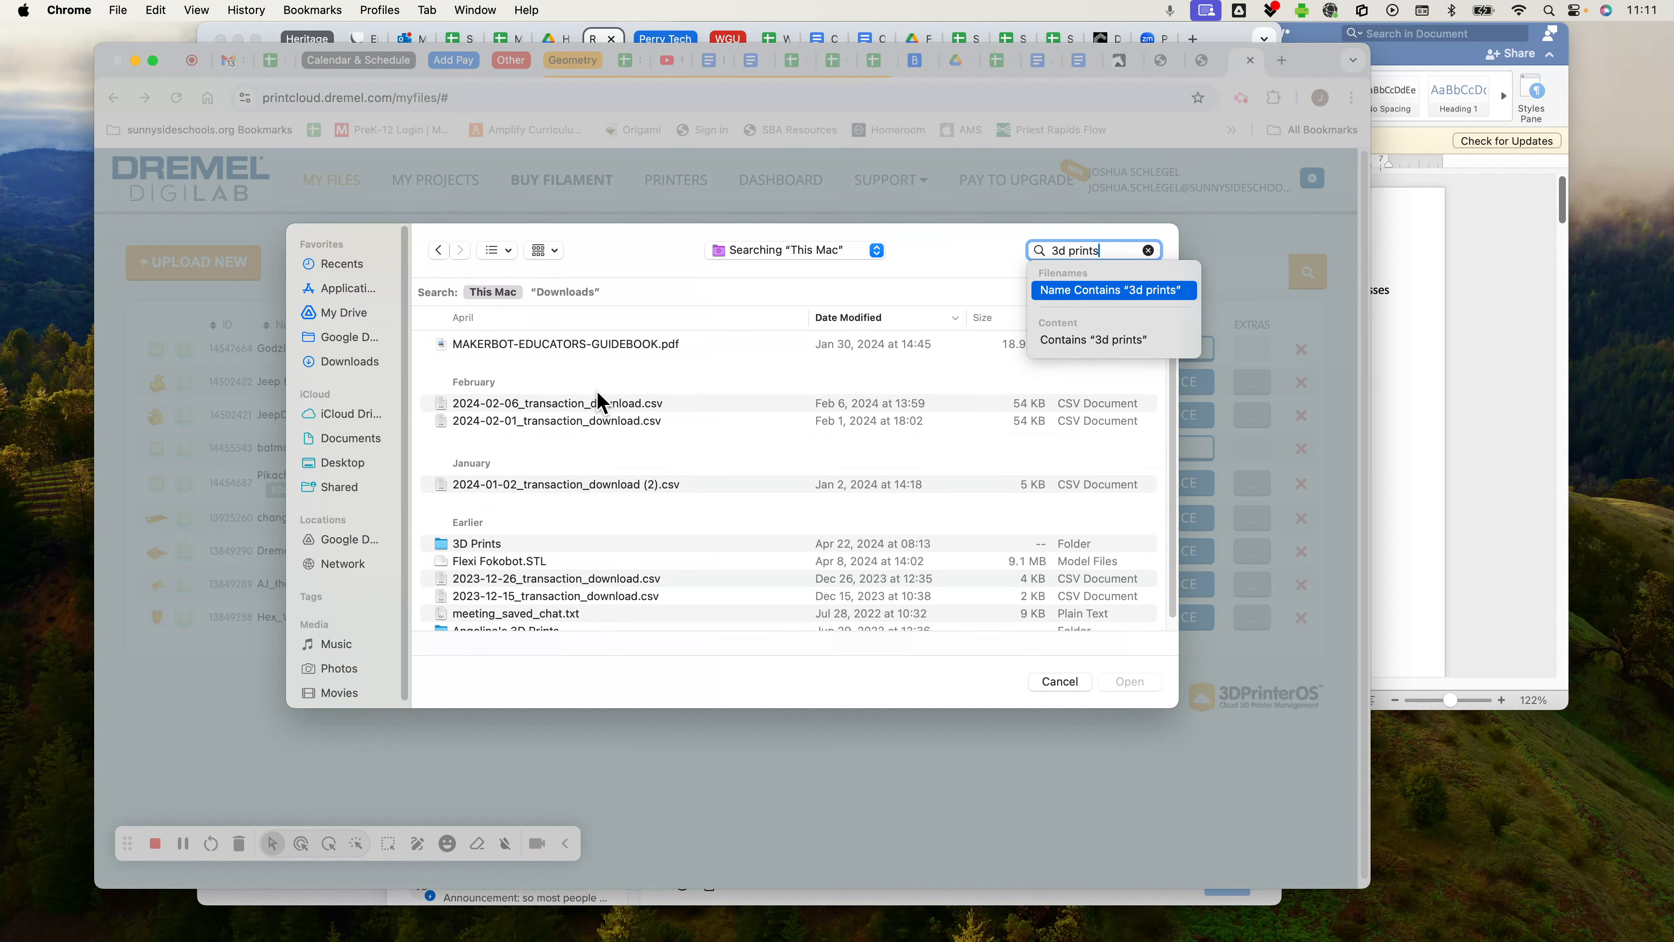
click(488, 547)
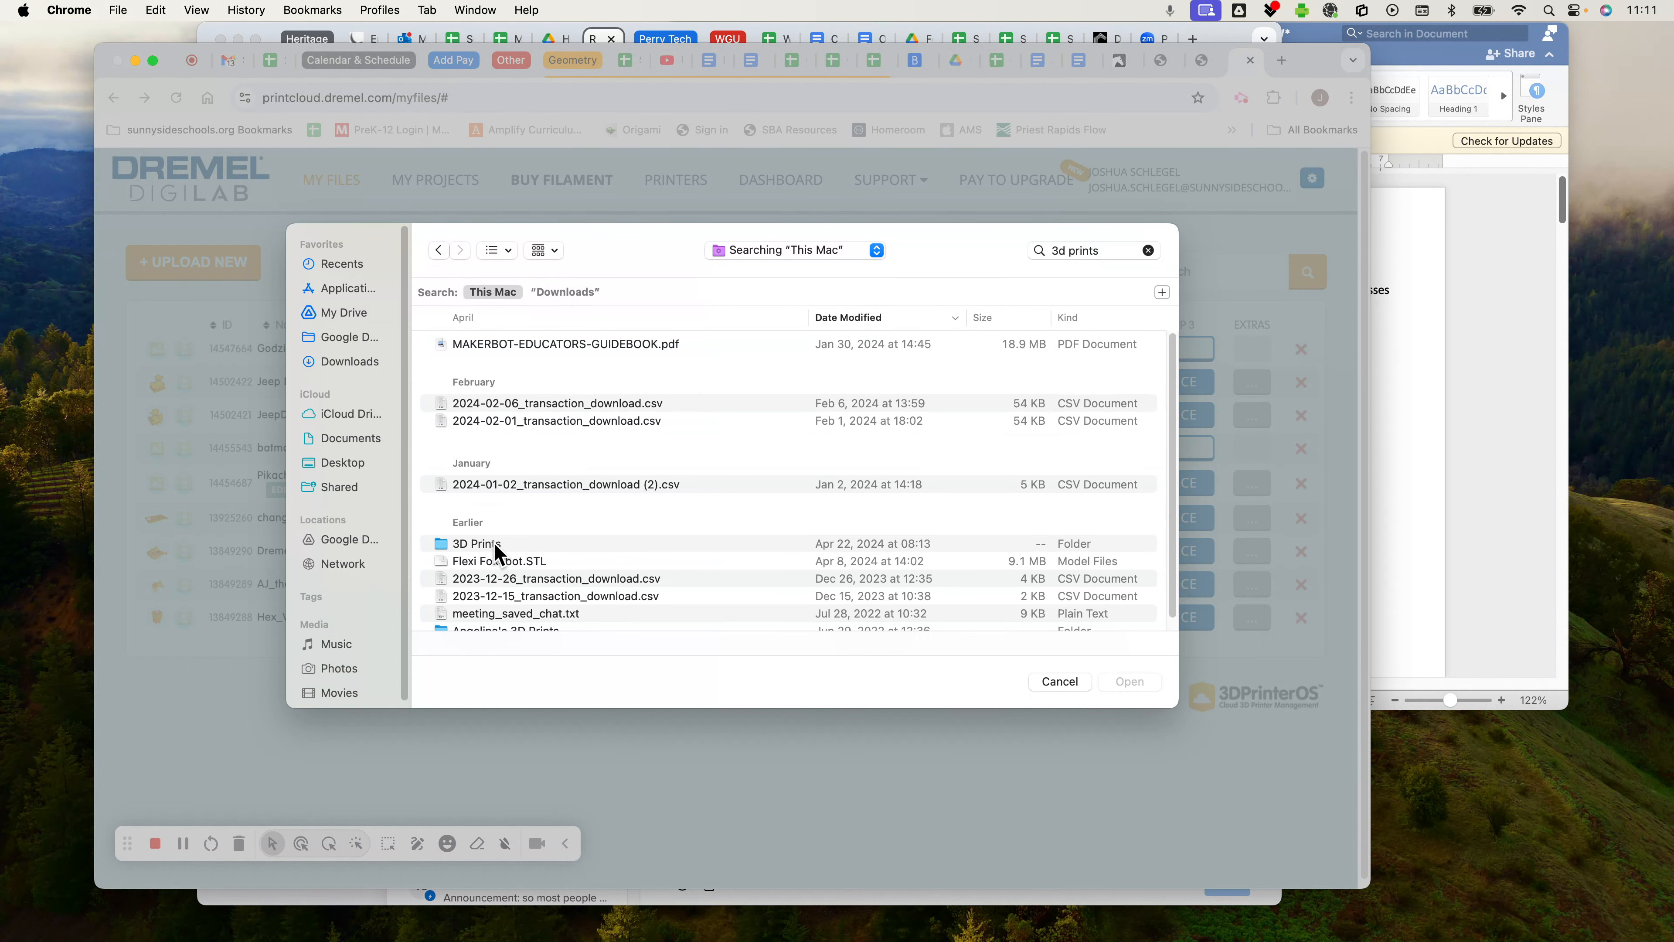
double_click(488, 544)
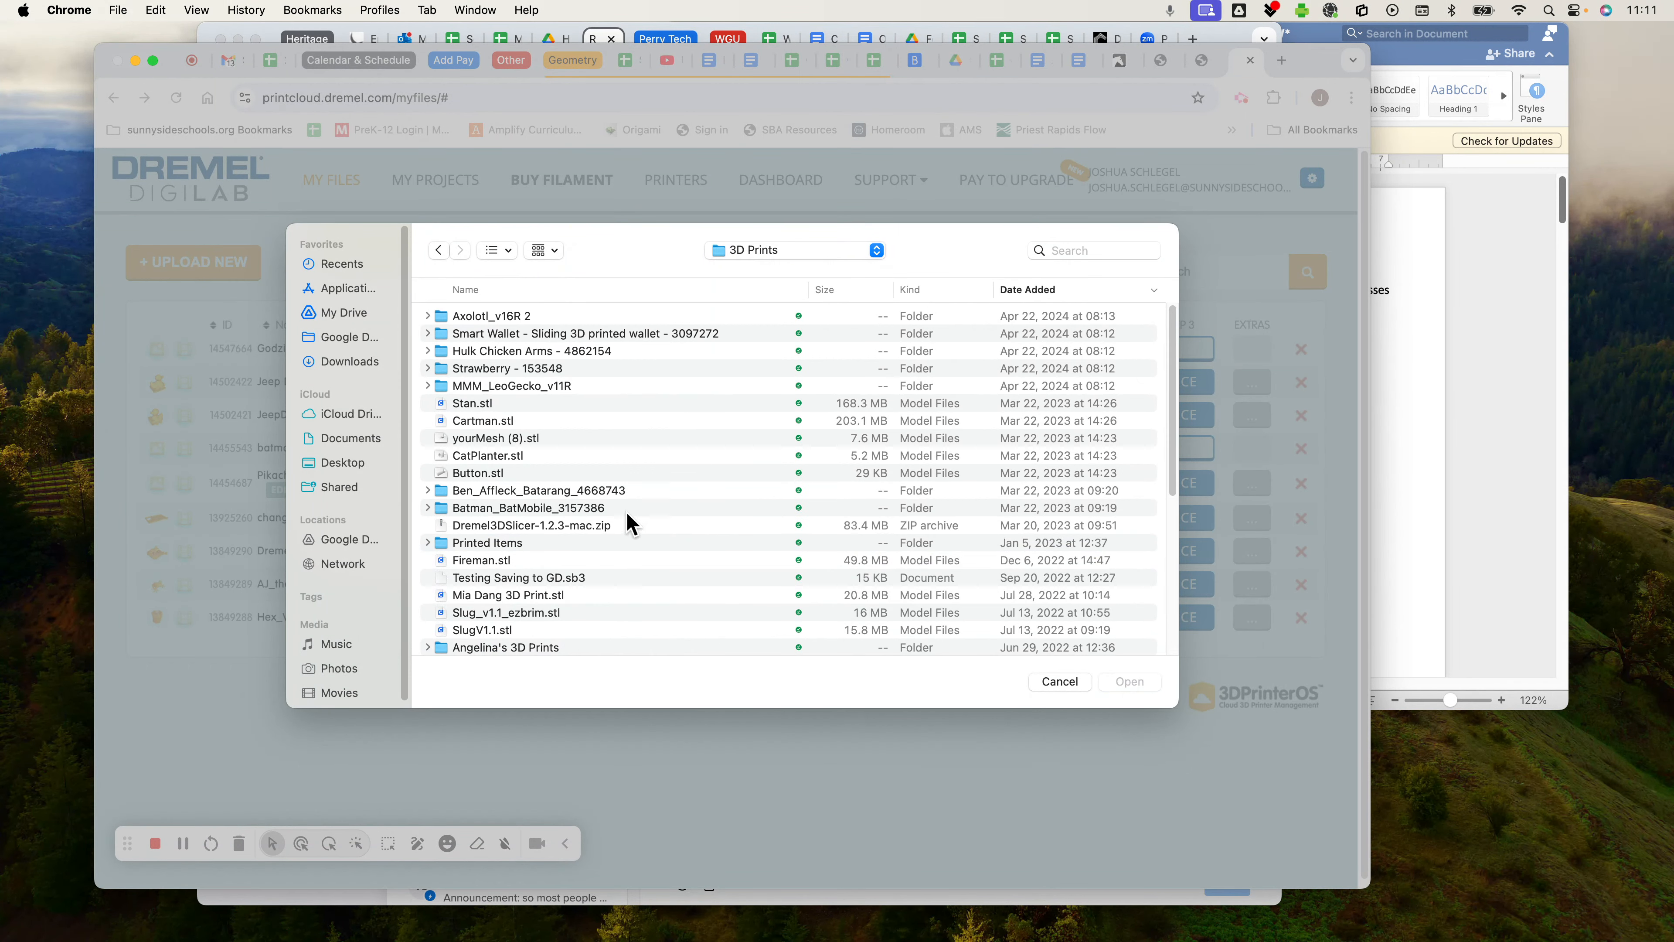
Upload SlugV1.1.stl from the 3D Prints folder and save it to My Files.
scroll(575, 484, down, 4)
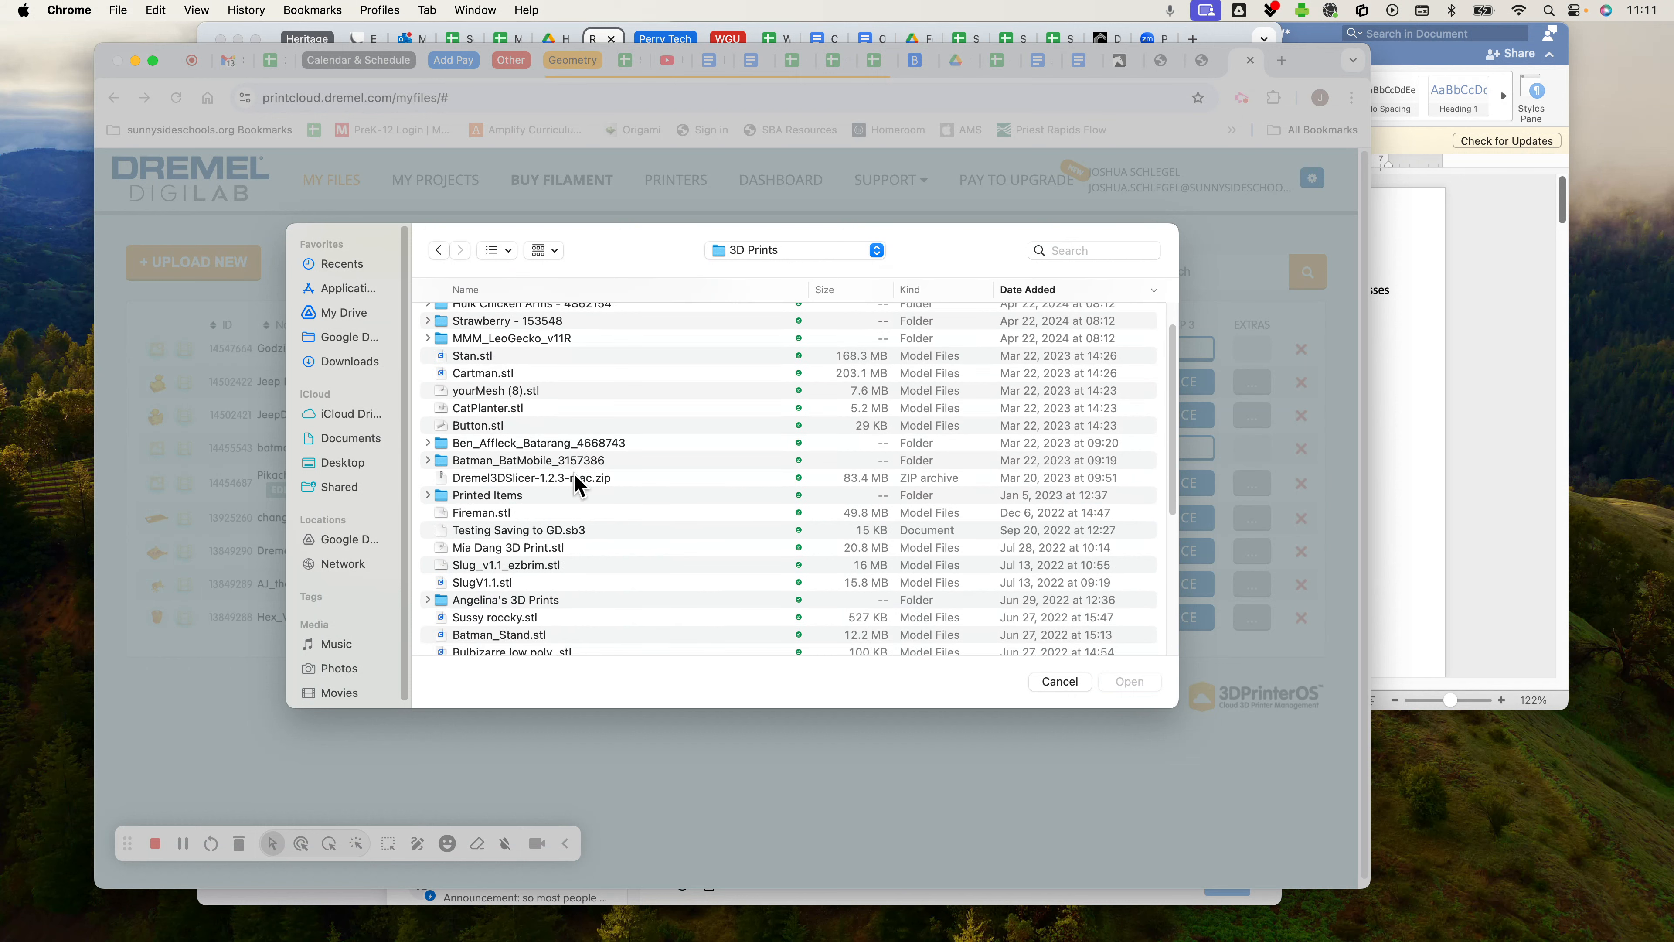
scroll(577, 489, down, 1)
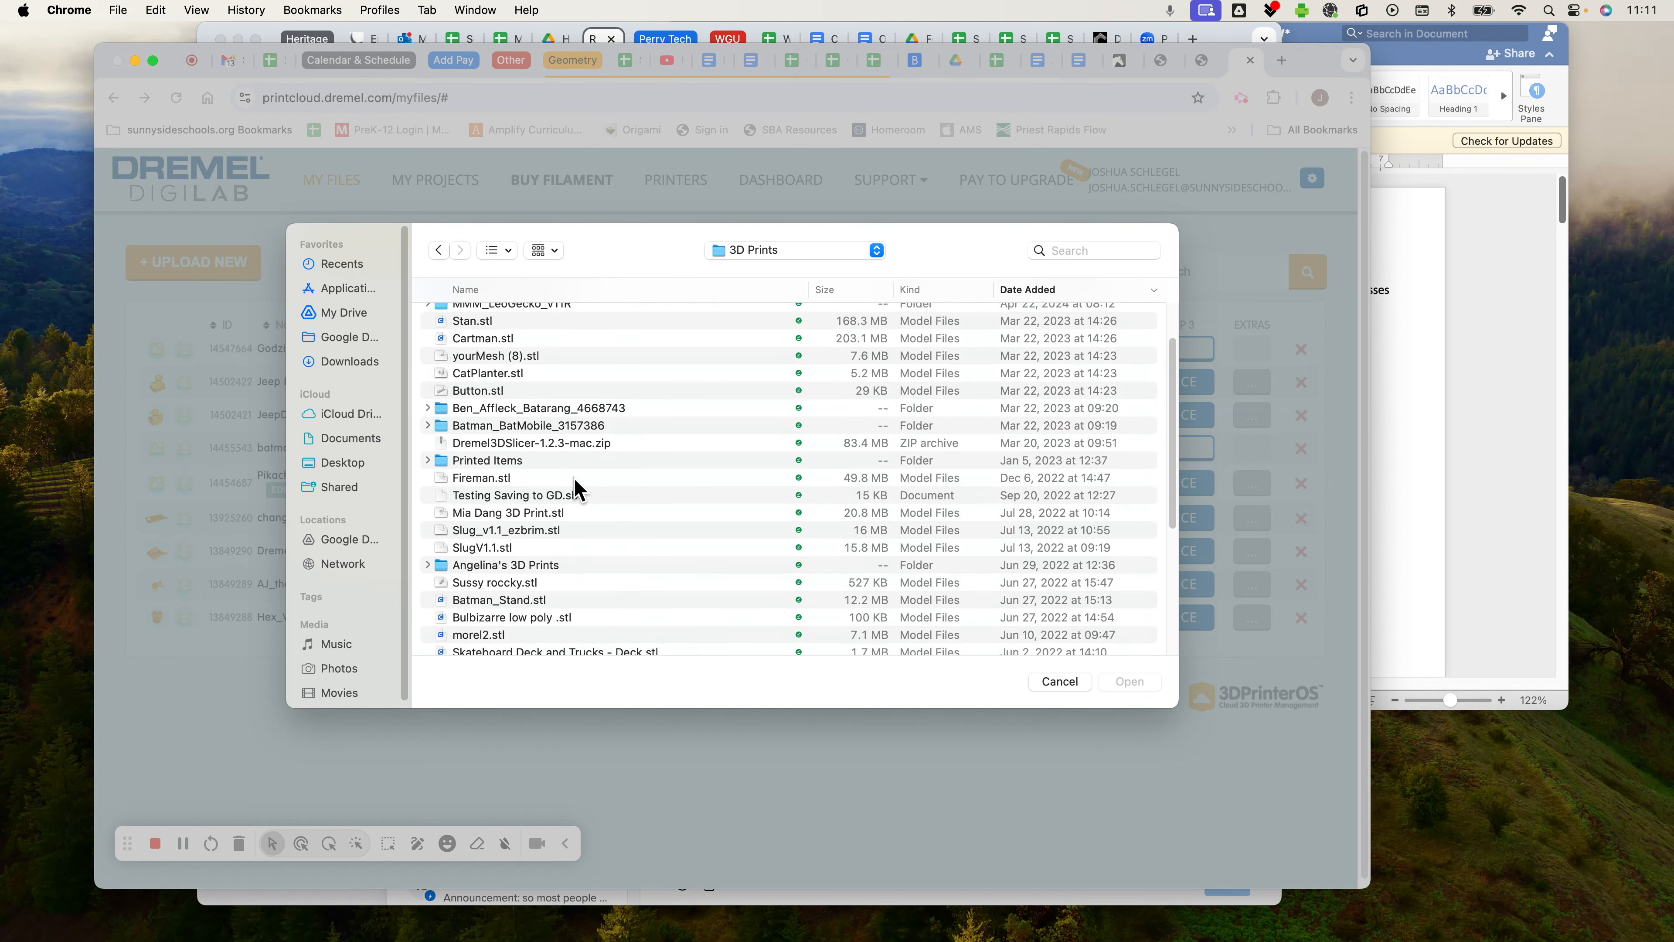
click(486, 549)
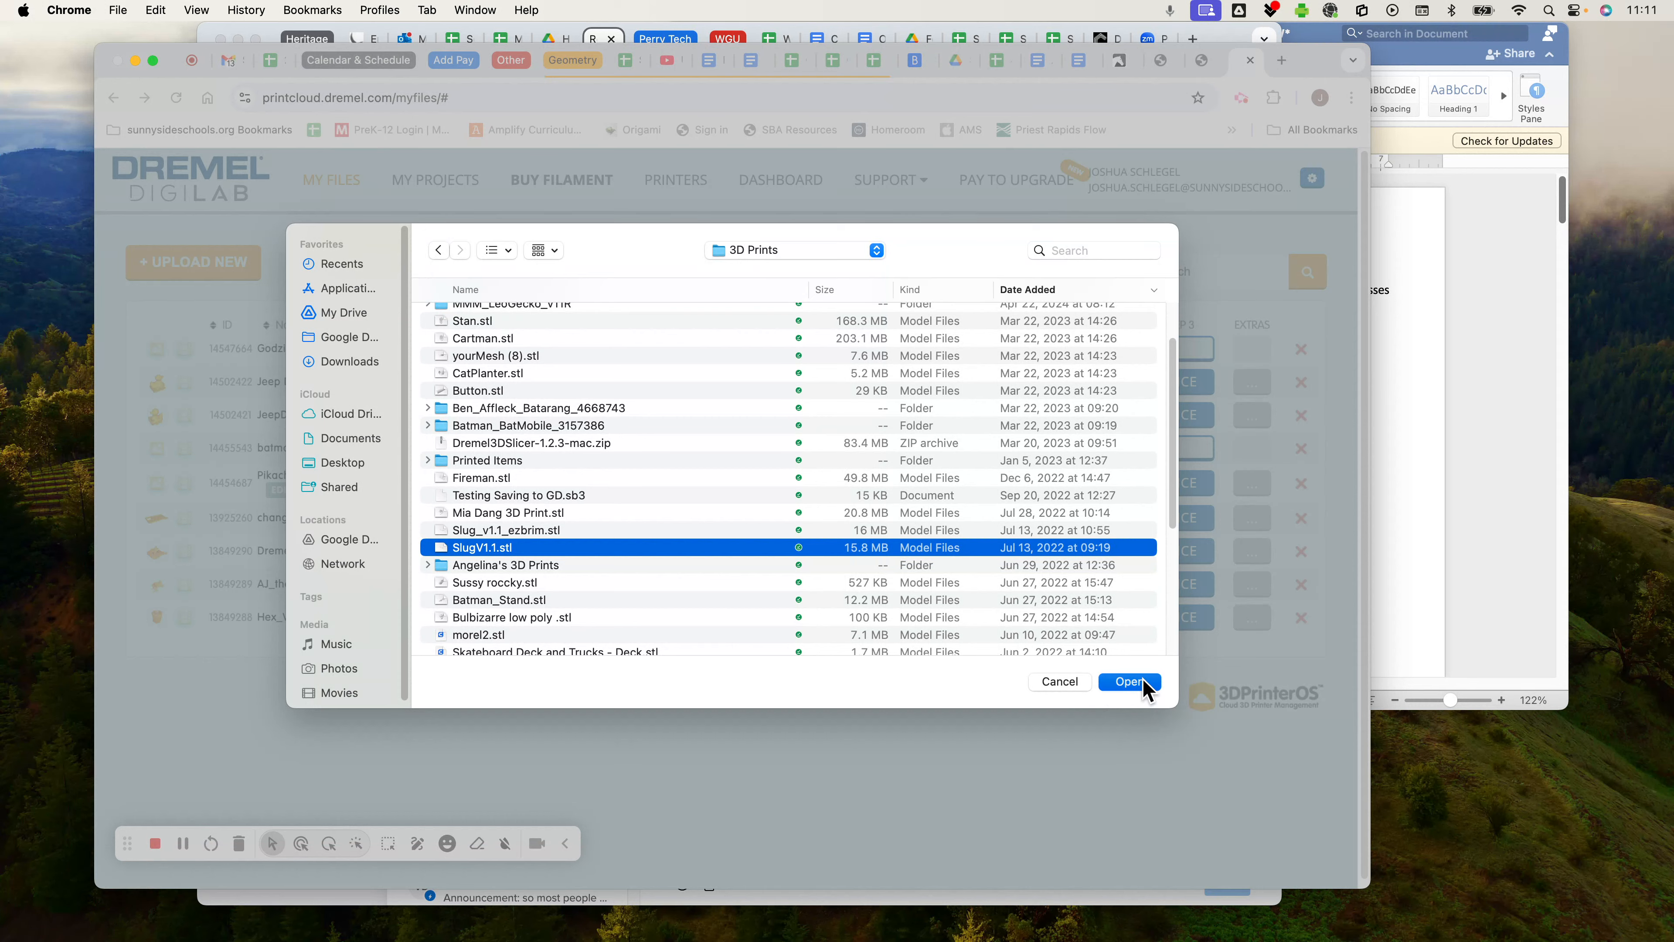
click(1137, 681)
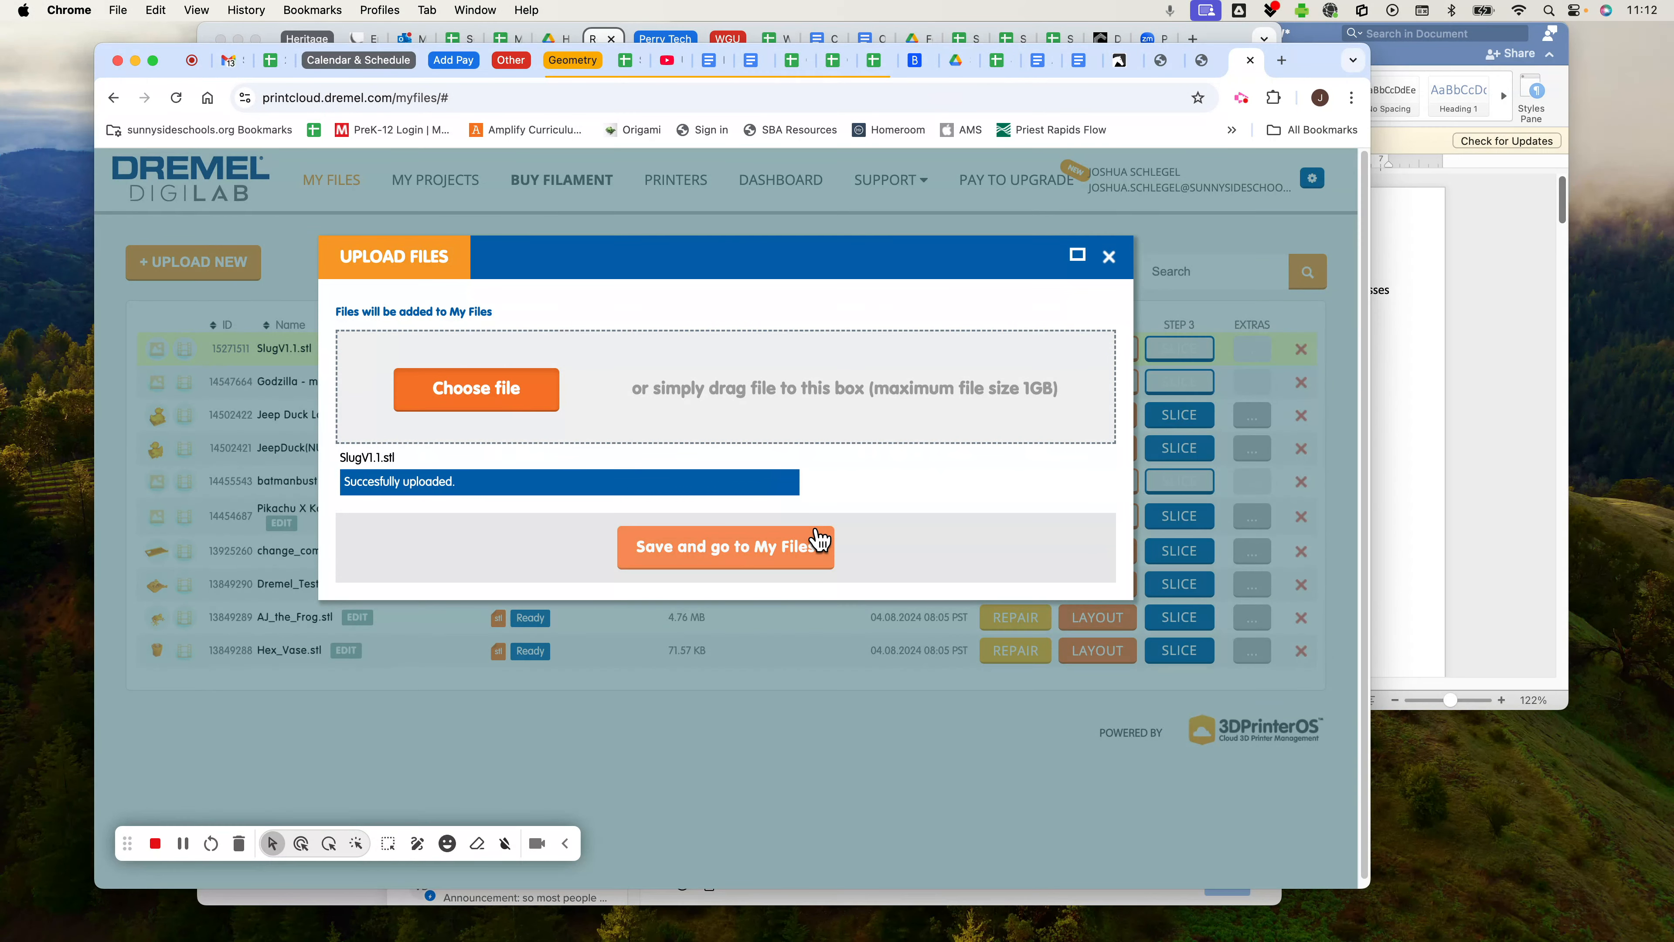
click(729, 557)
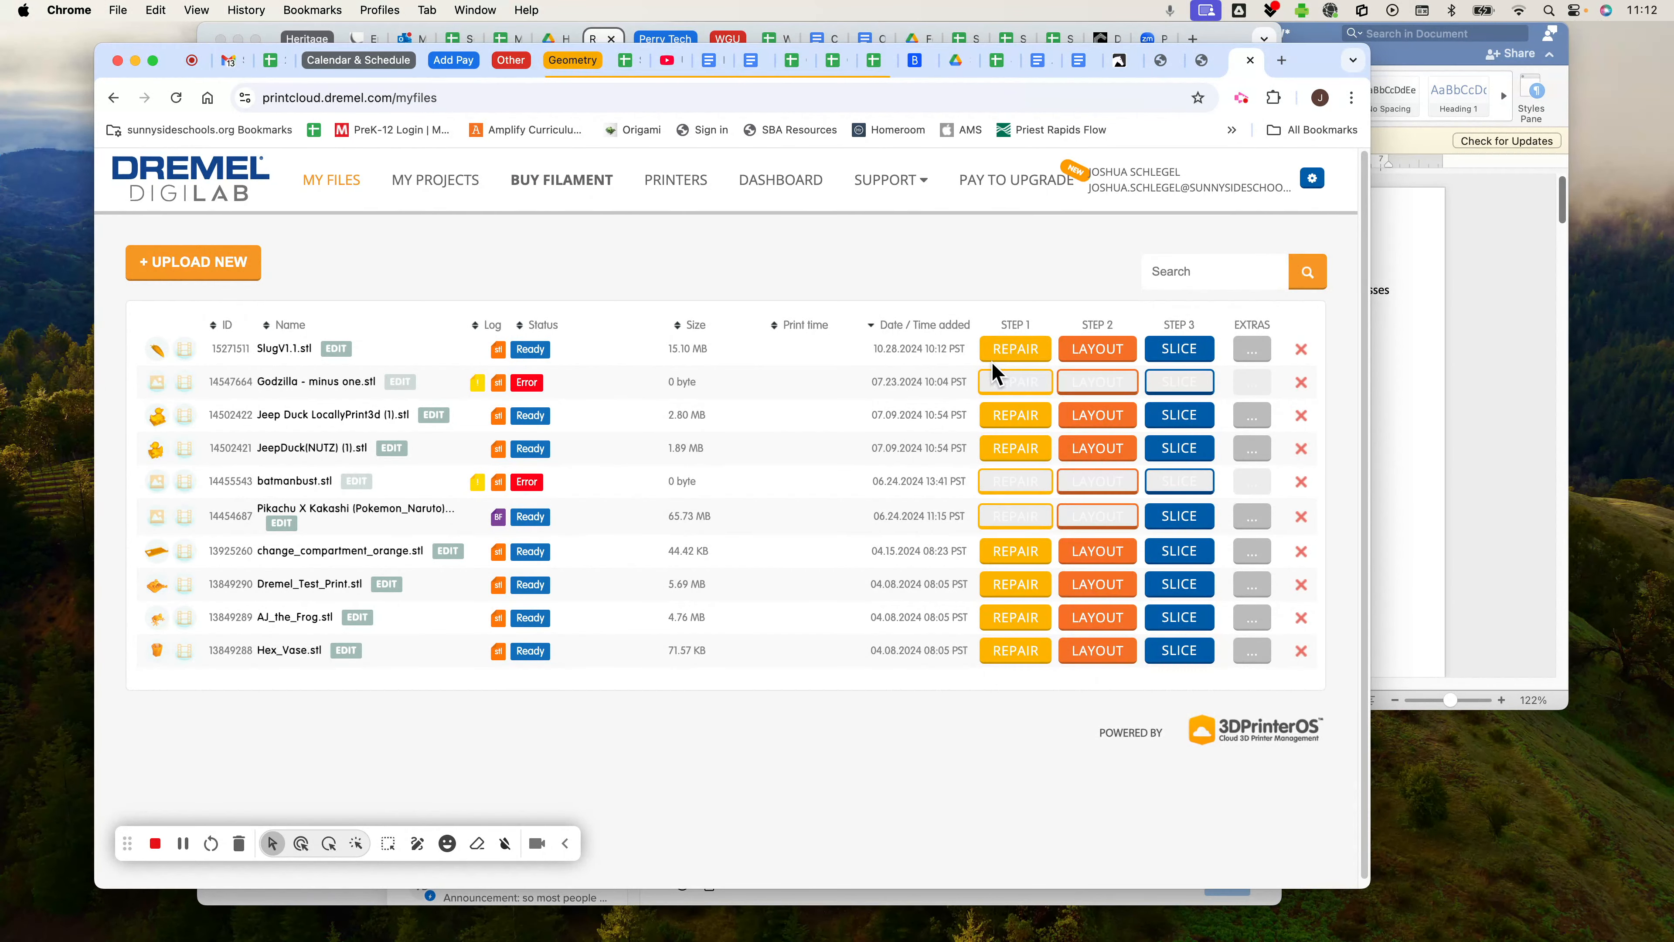
Repair SlugV1.1.stl with Magic Fix for the Dremel 3D40 Idea Builder, with centering, rotation and auto-resize enabled, and dismiss the finished log.
click(1016, 354)
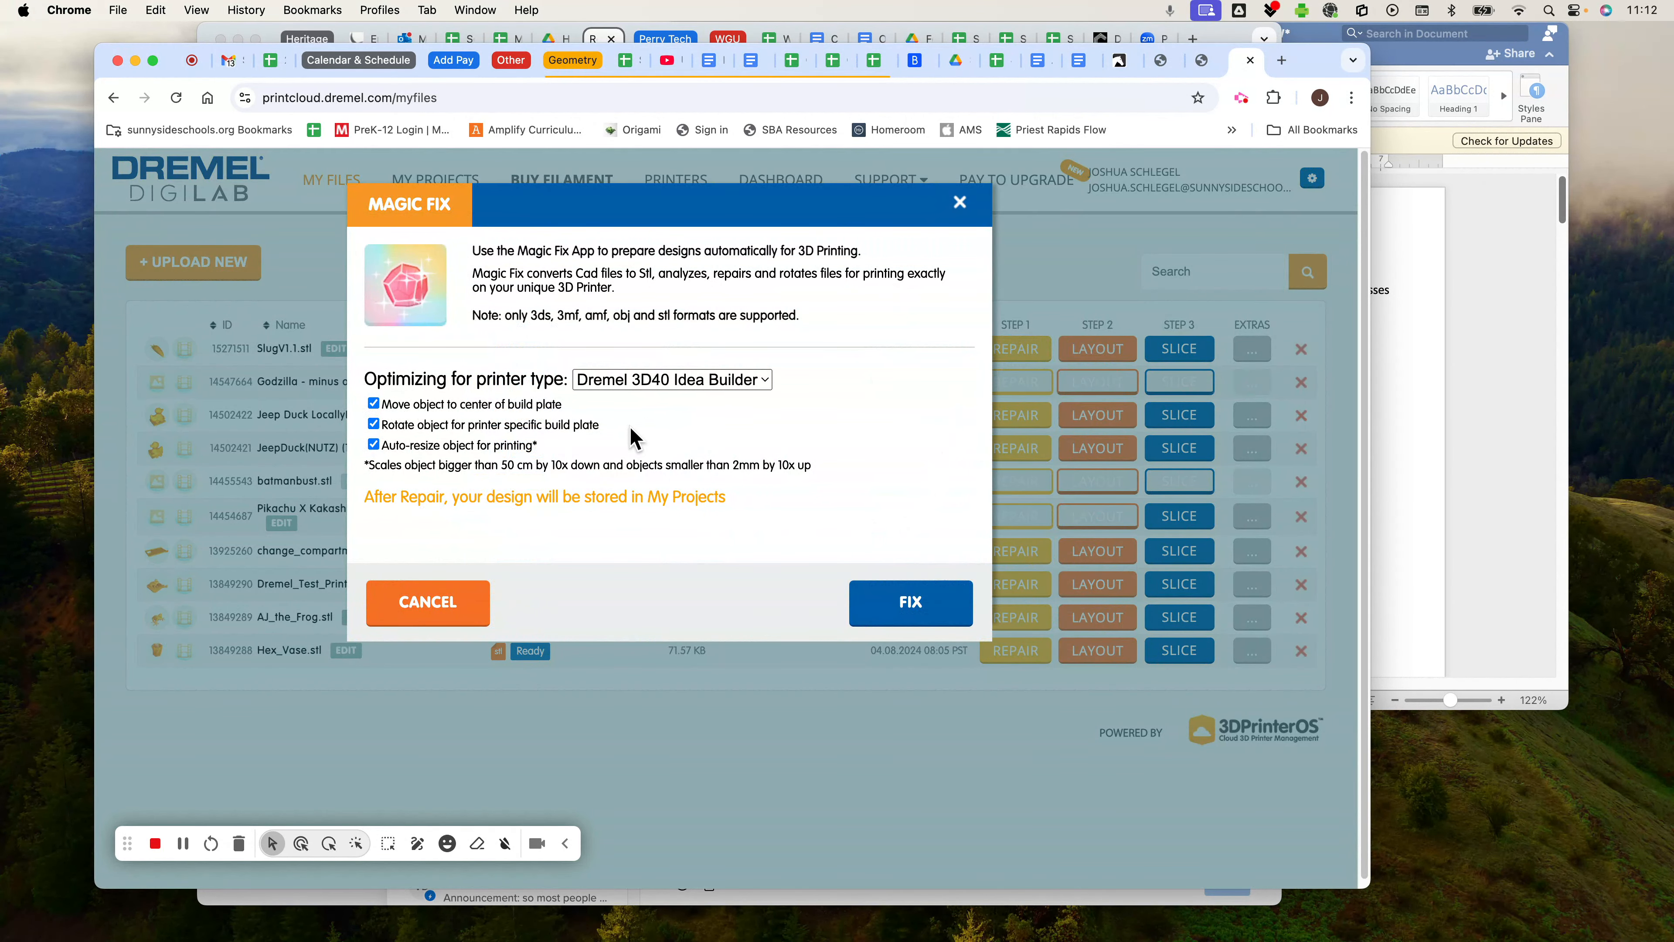
click(895, 602)
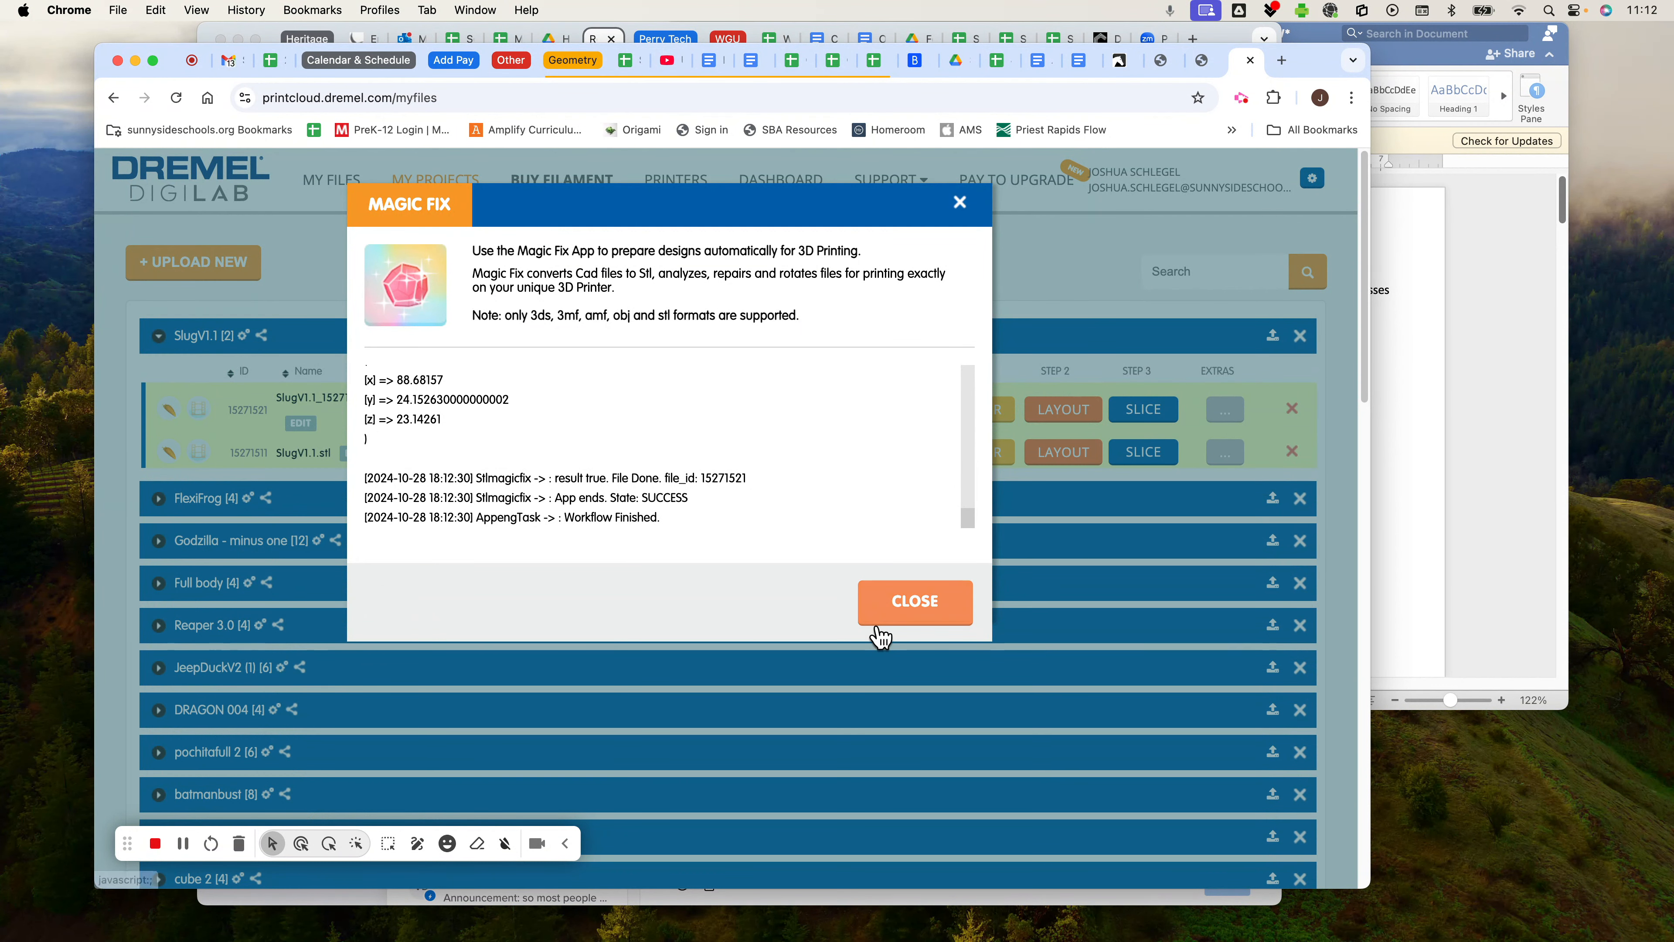
click(904, 601)
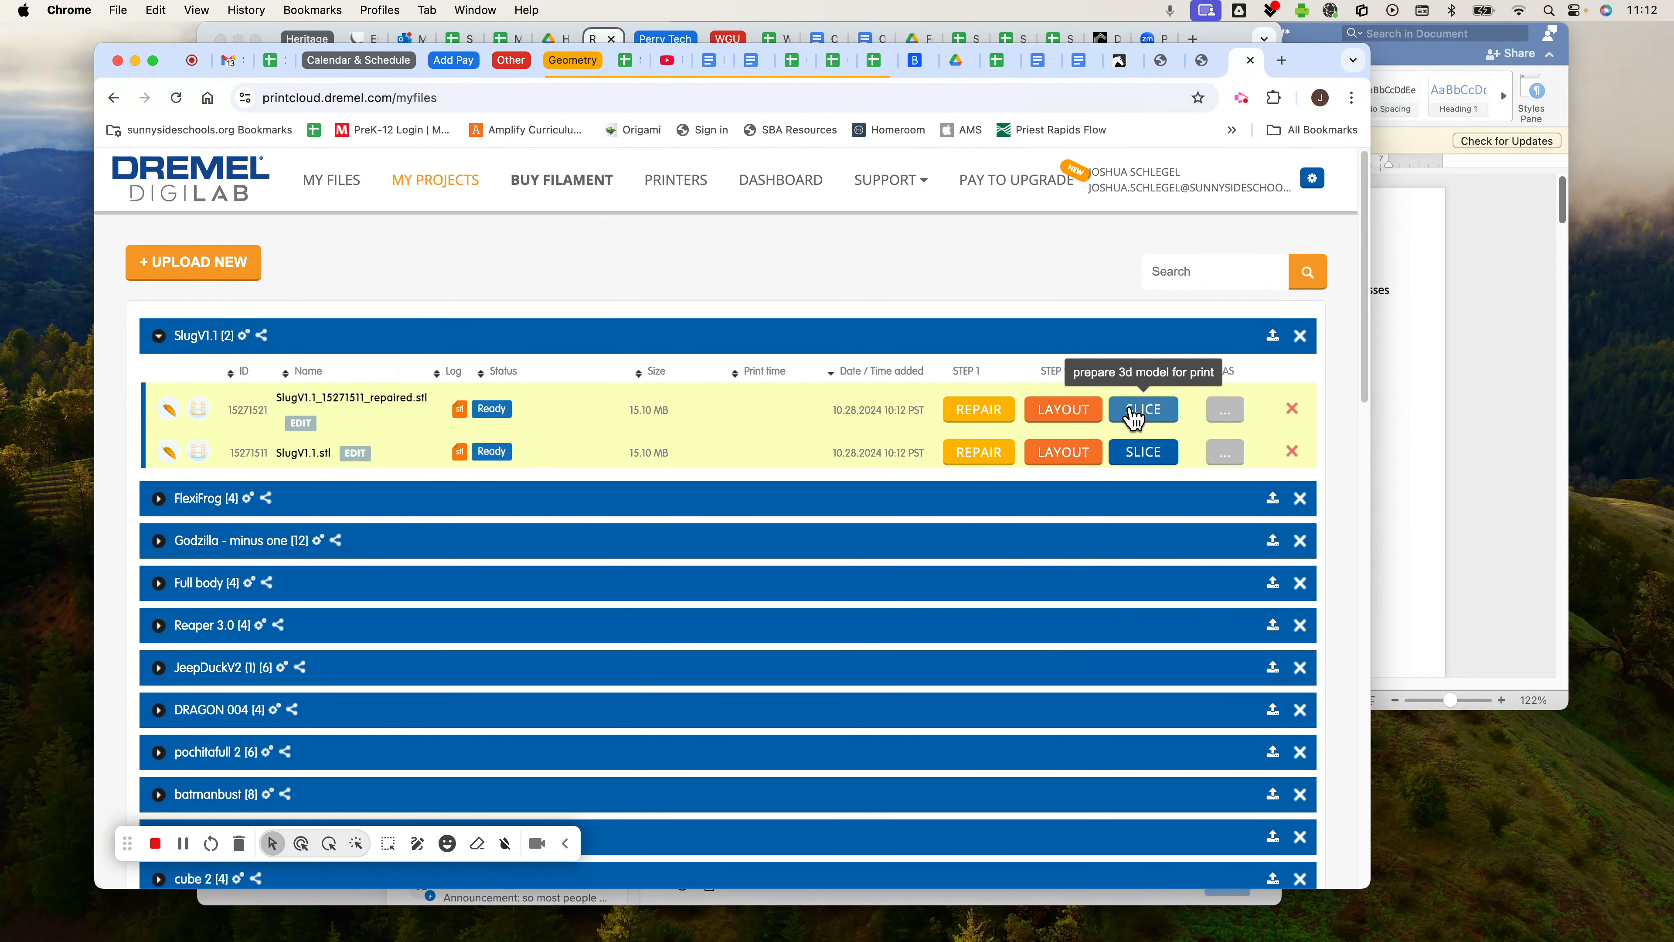
Look at the slicer settings of the repaired SlugV1.1 file without slicing, and open that file in the Layout editor.
click(1149, 415)
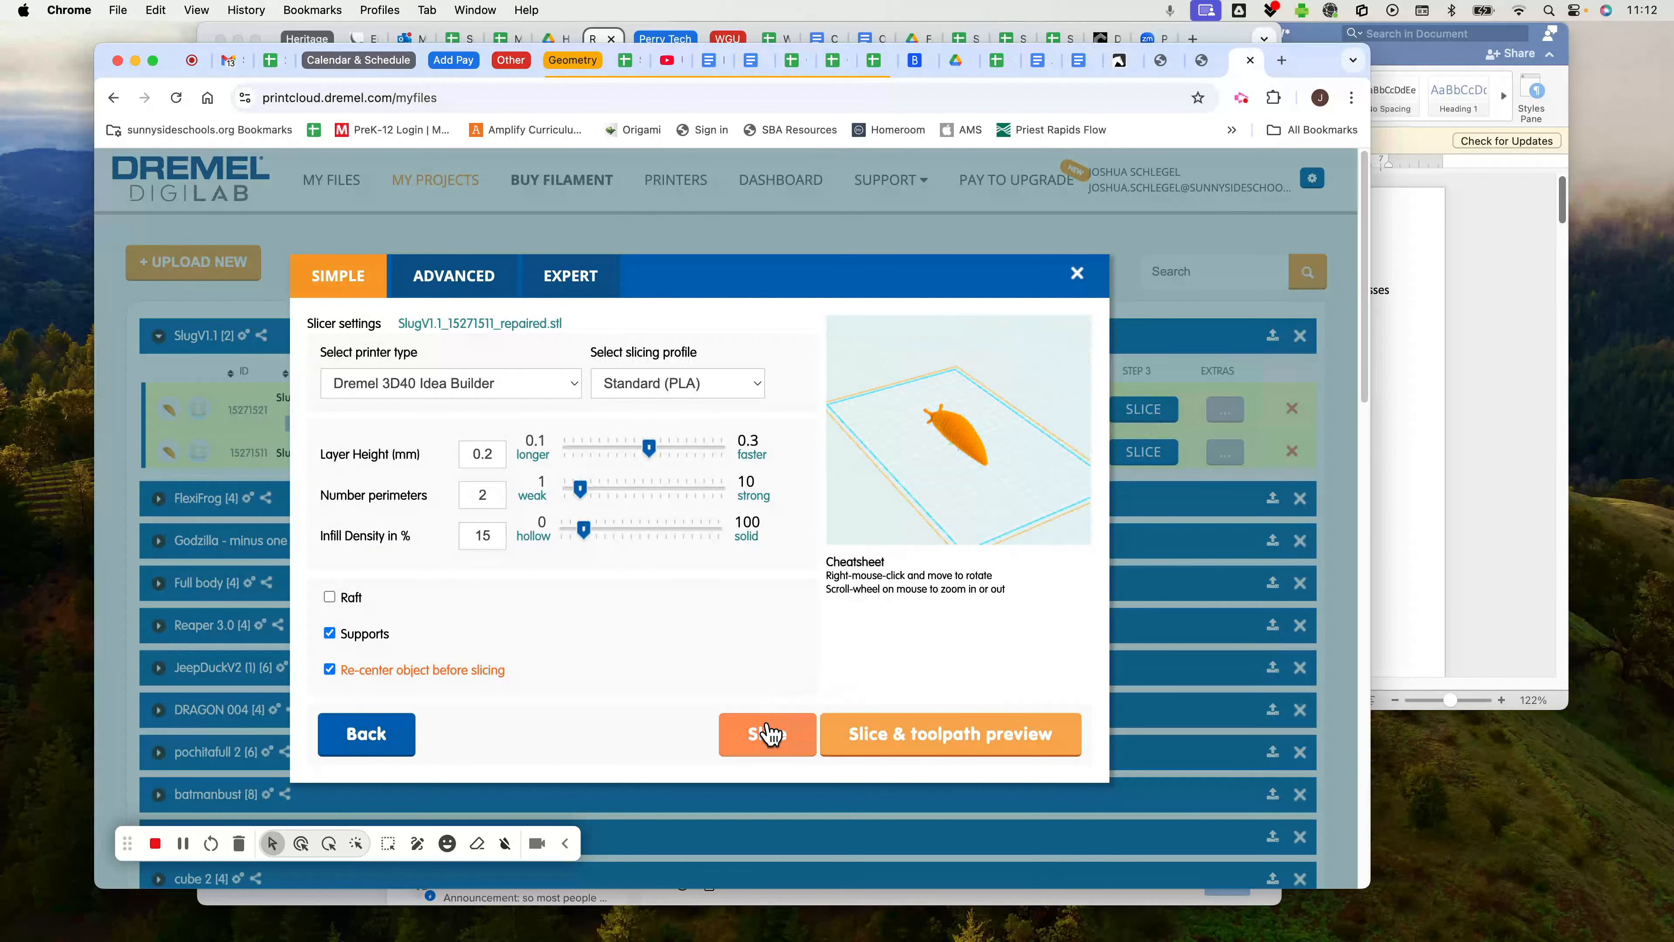
click(1077, 274)
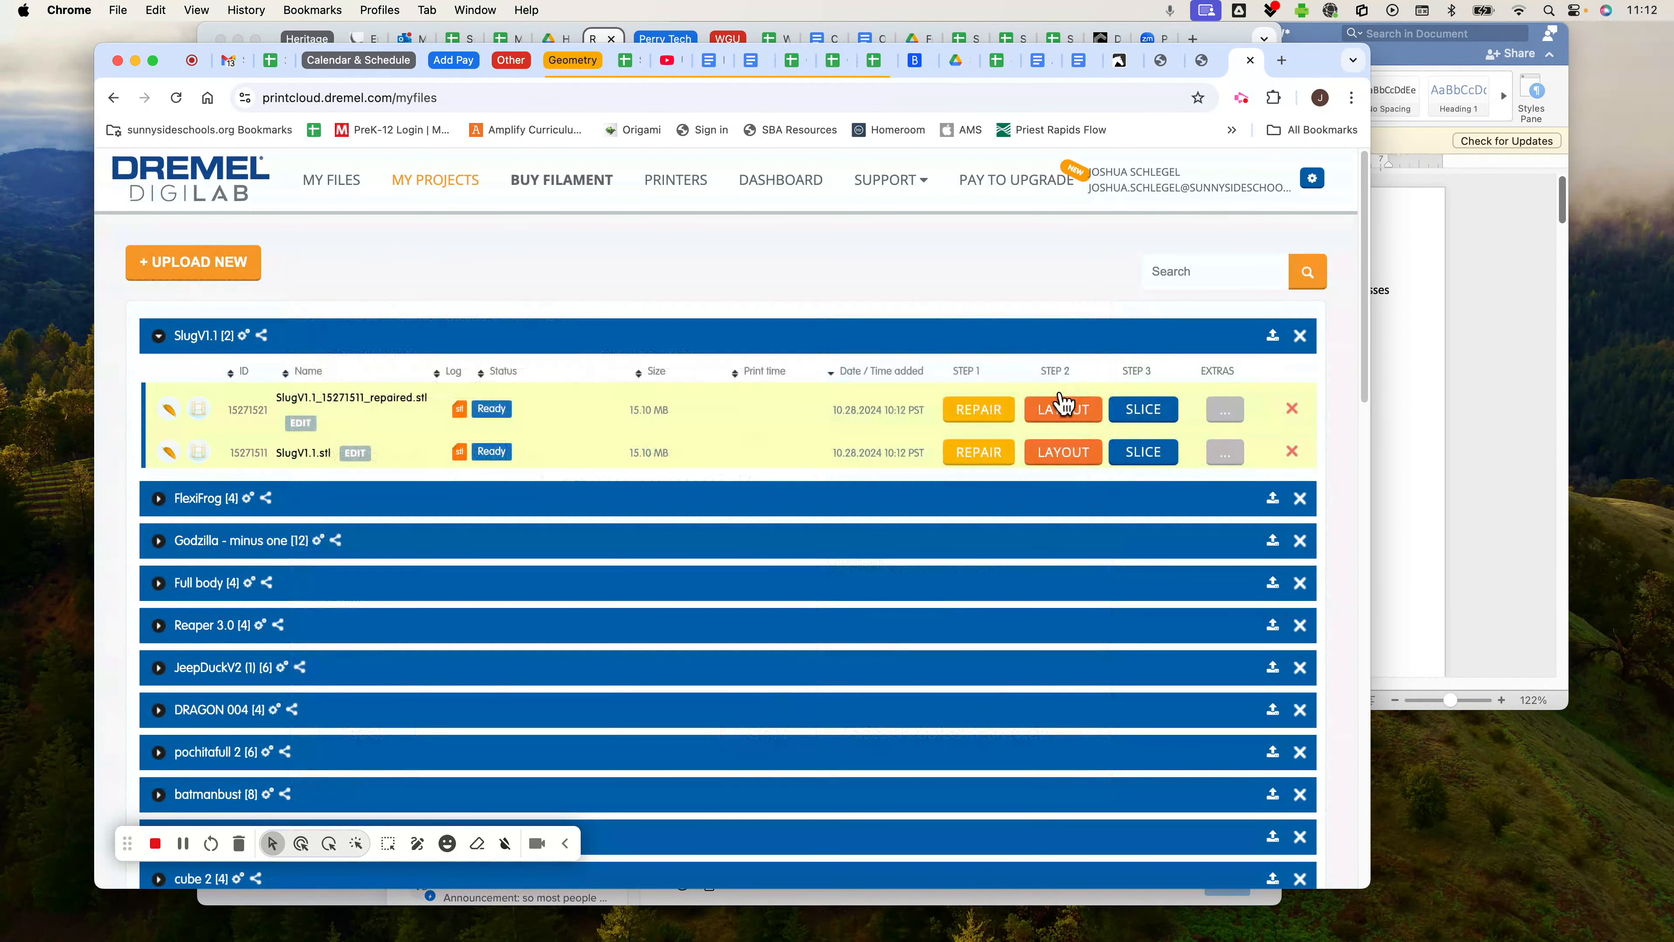
click(1061, 409)
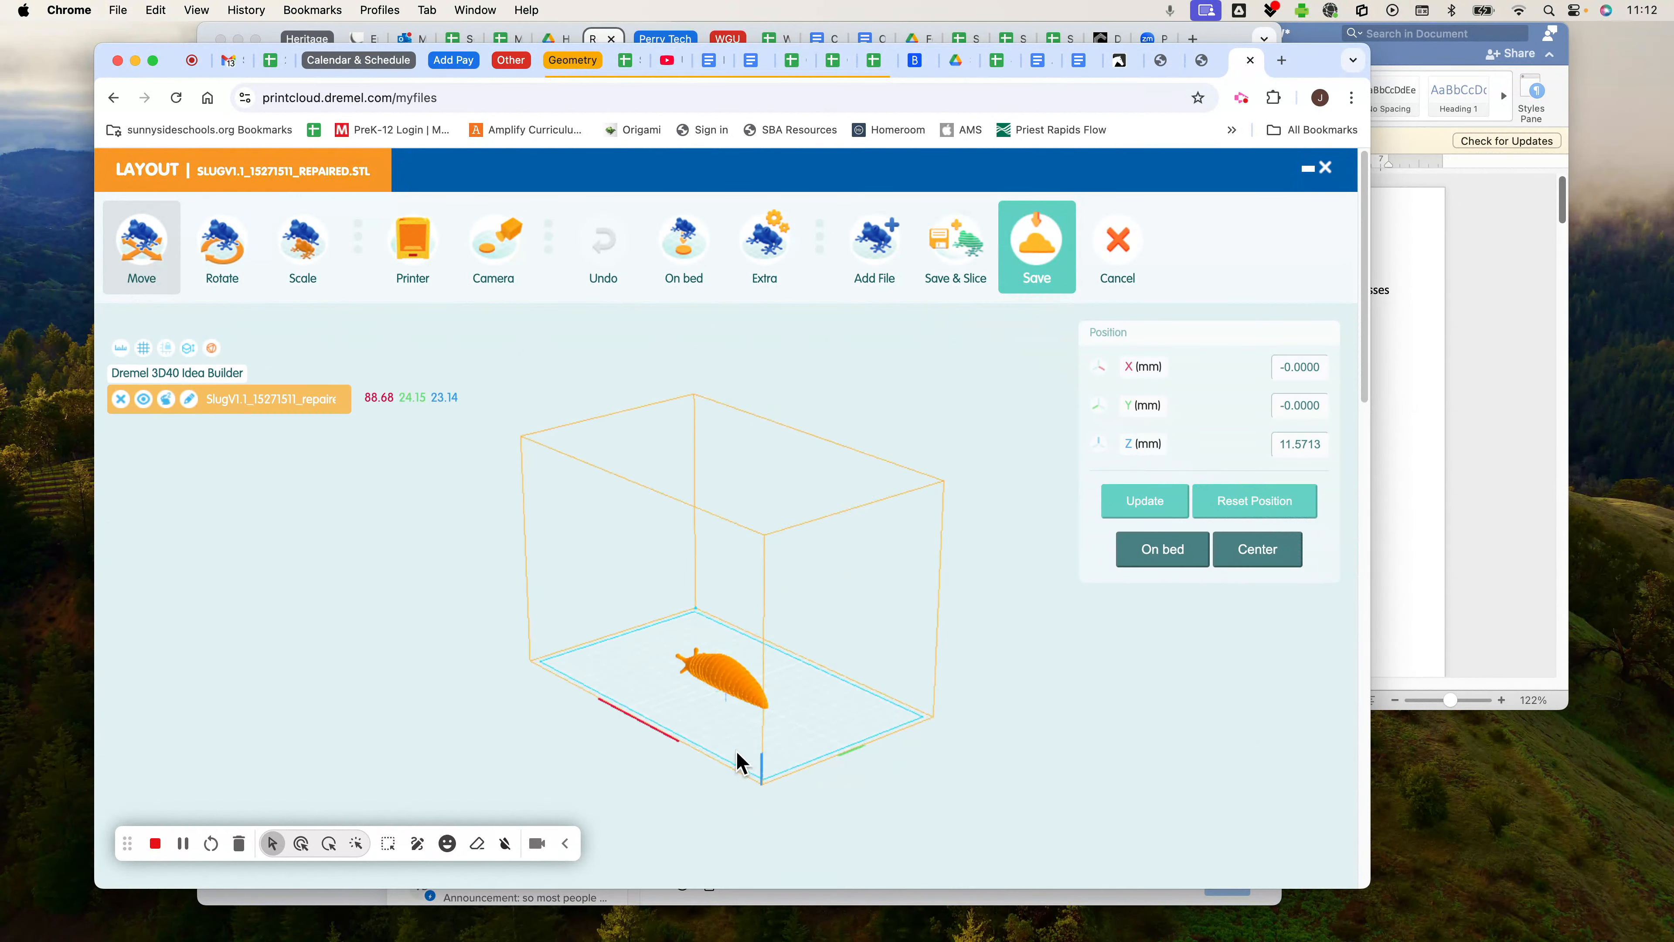
Examine the slug on the build plate up close, from the side and head-on to check how it rests on the bed.
drag(779, 718, 822, 762)
scroll(695, 669, up, 10)
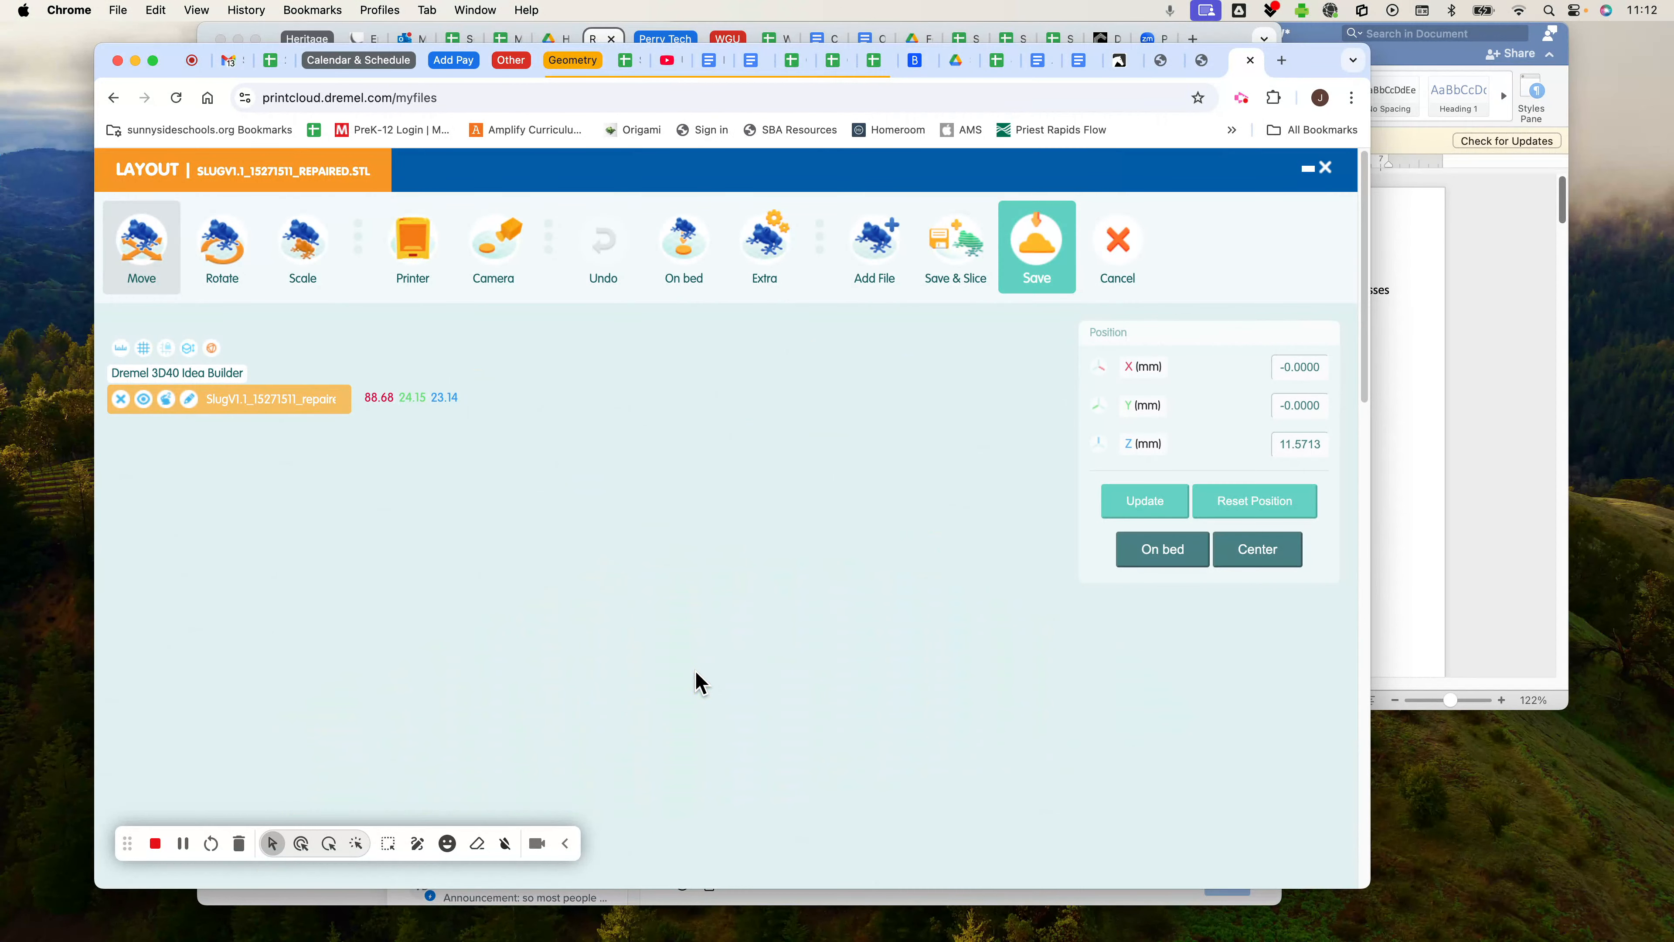
scroll(696, 671, down, 3)
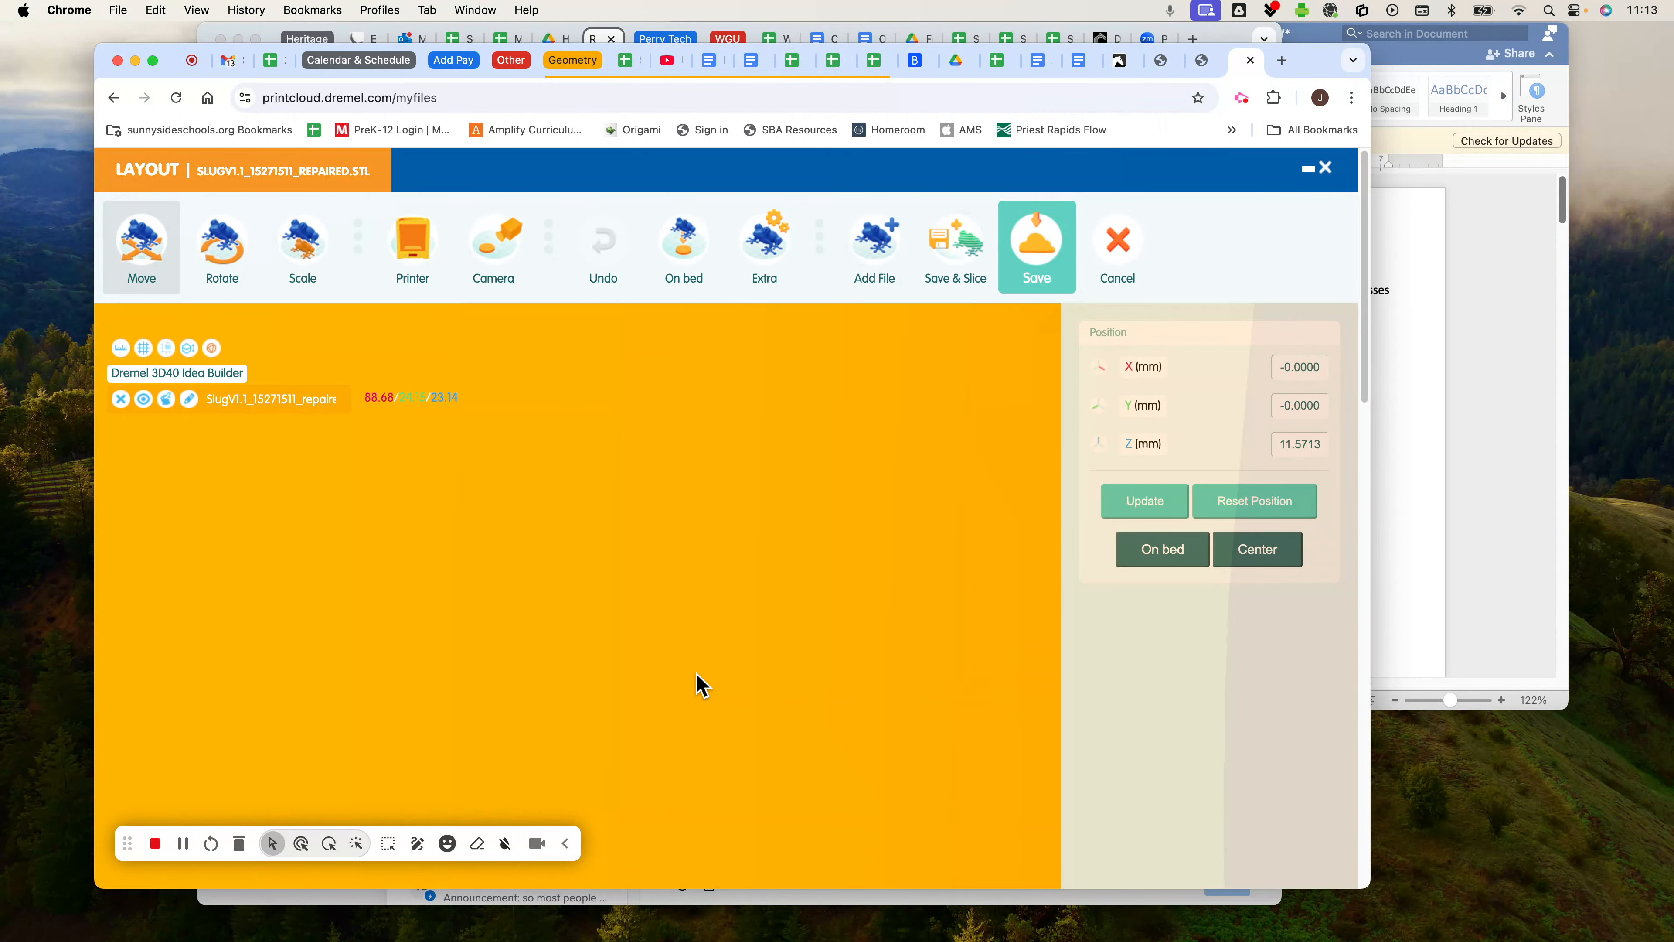
scroll(696, 673, down, 5)
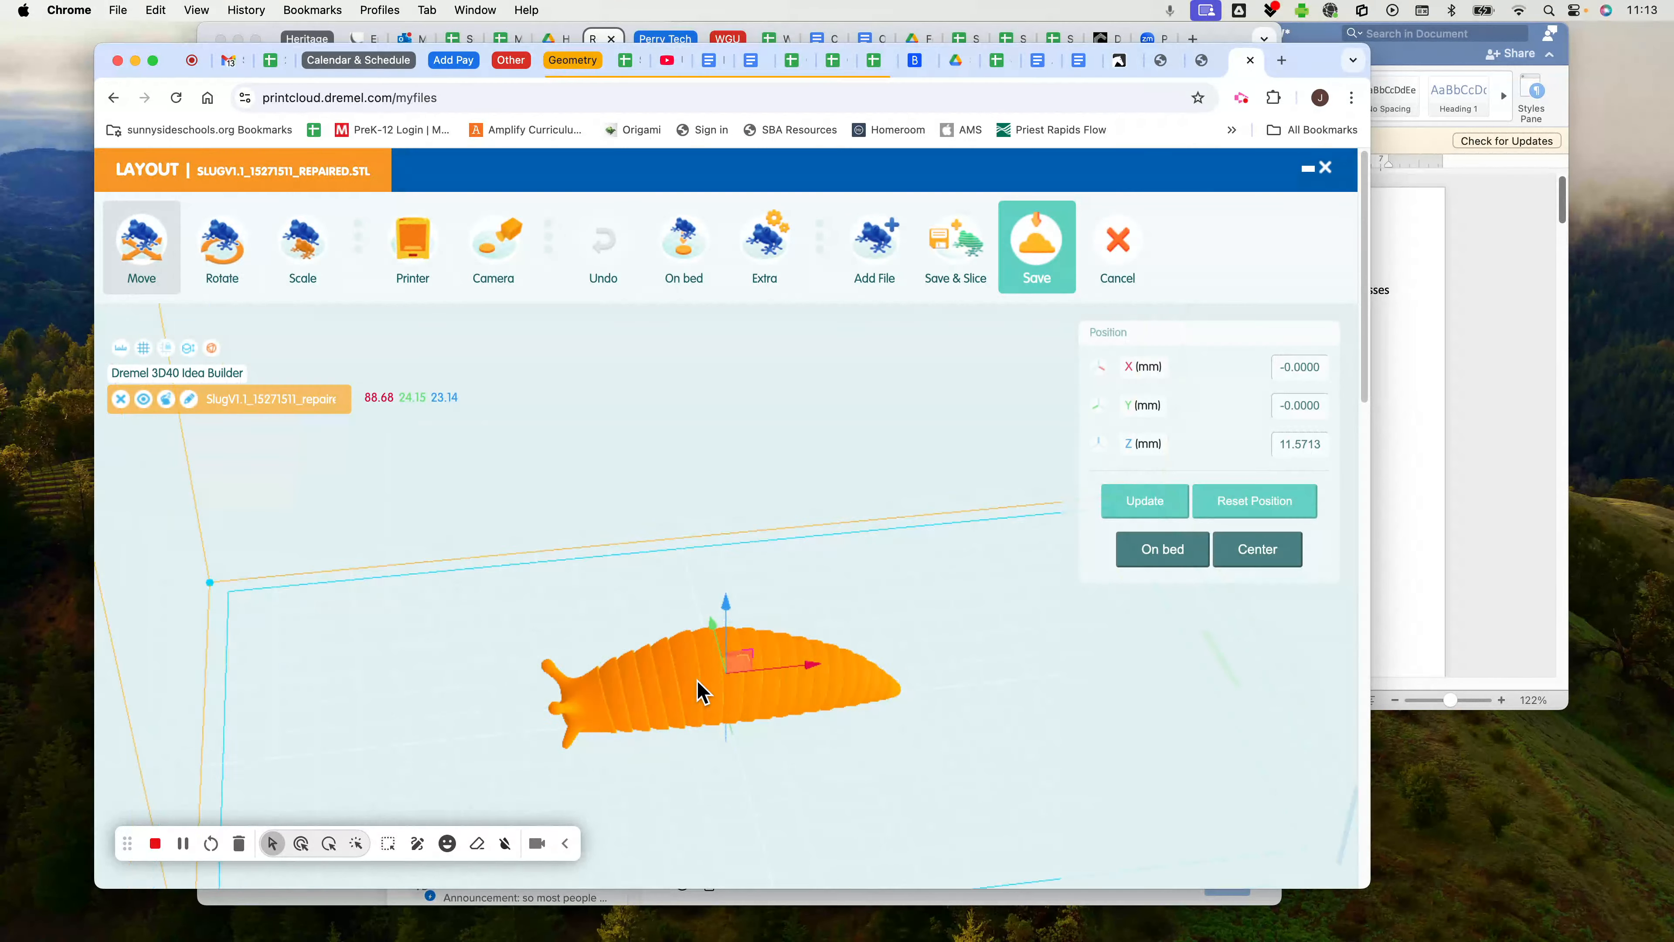
scroll(697, 689, down, 1)
drag(777, 784, 805, 732)
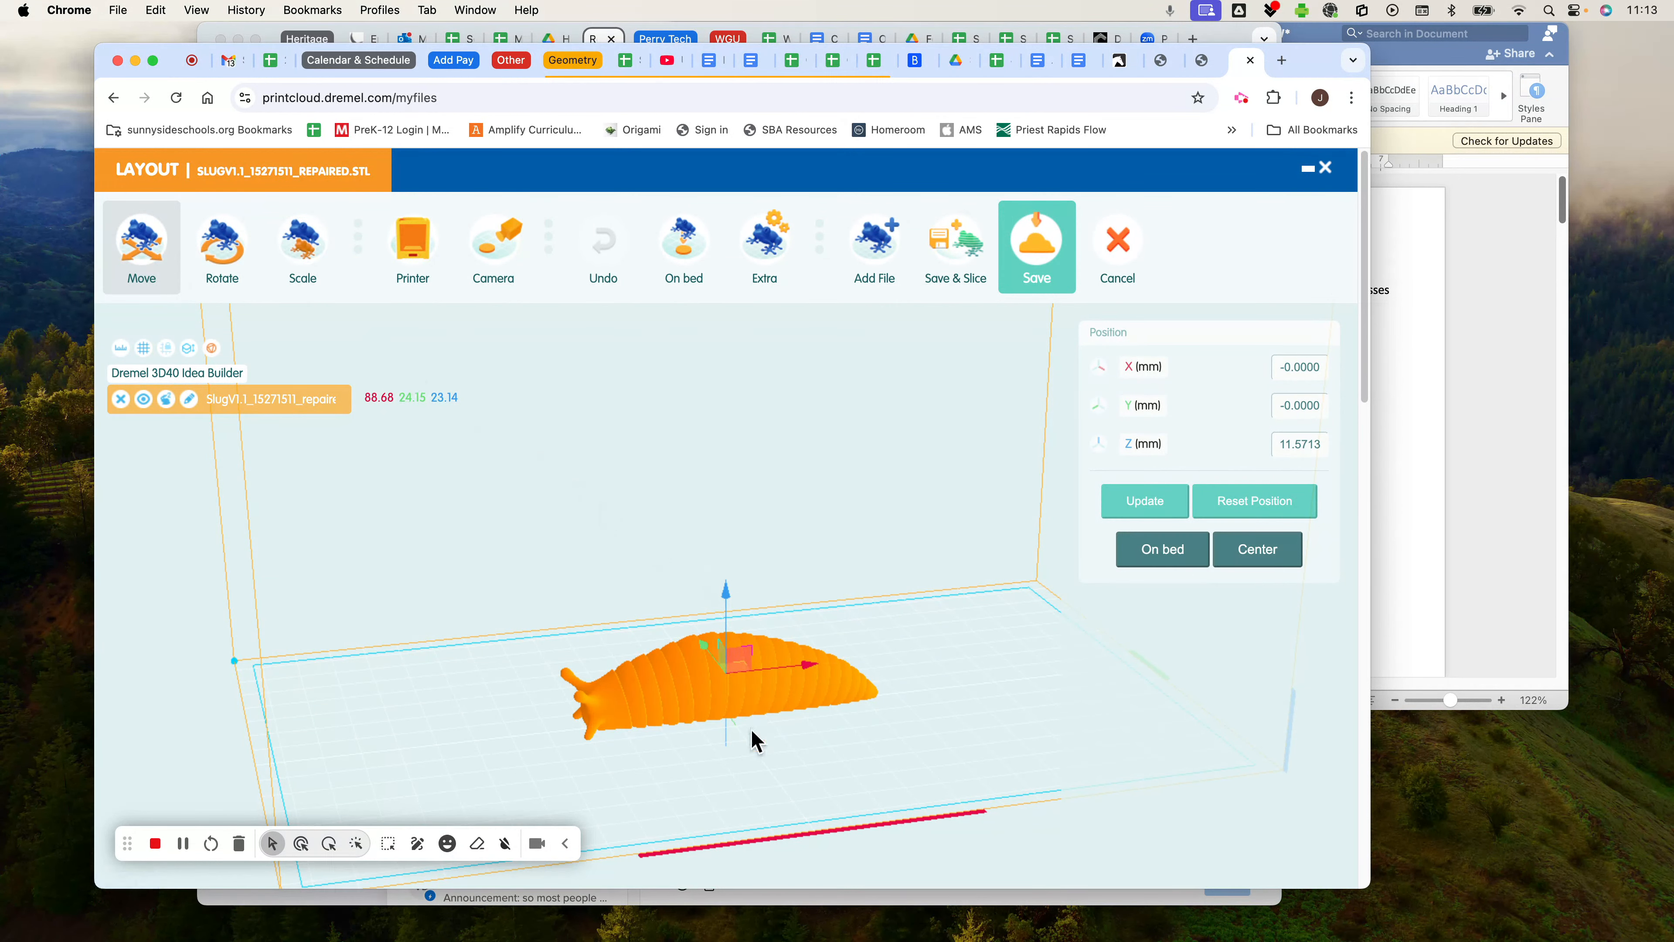
drag(751, 741, 977, 740)
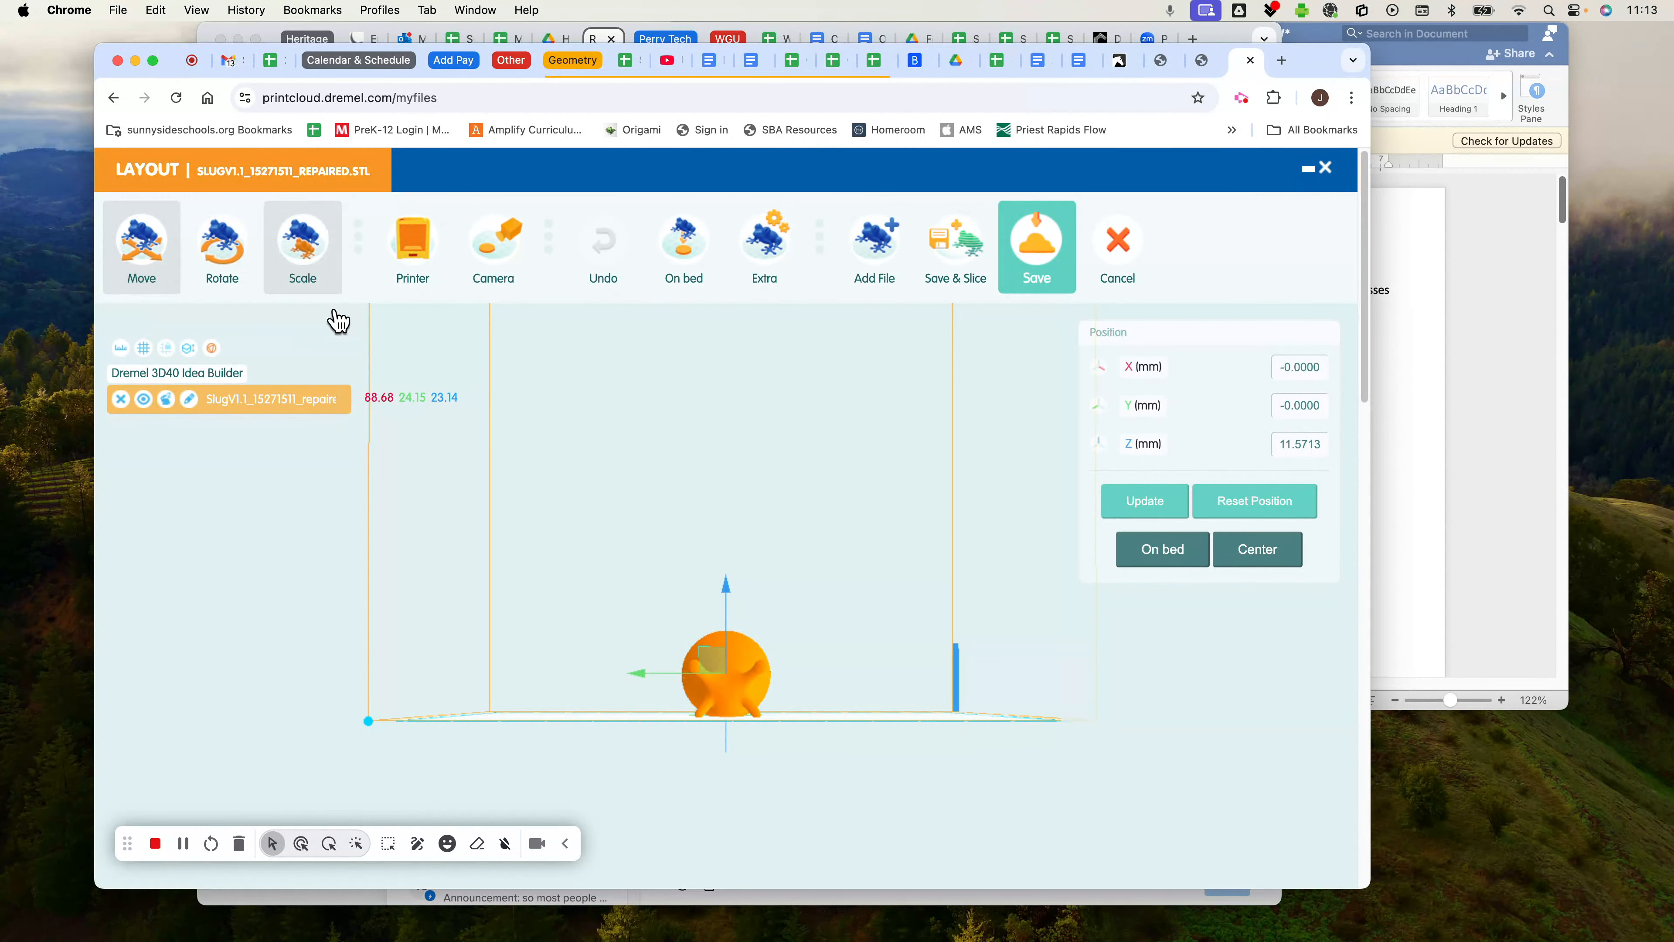
drag(889, 598, 737, 608)
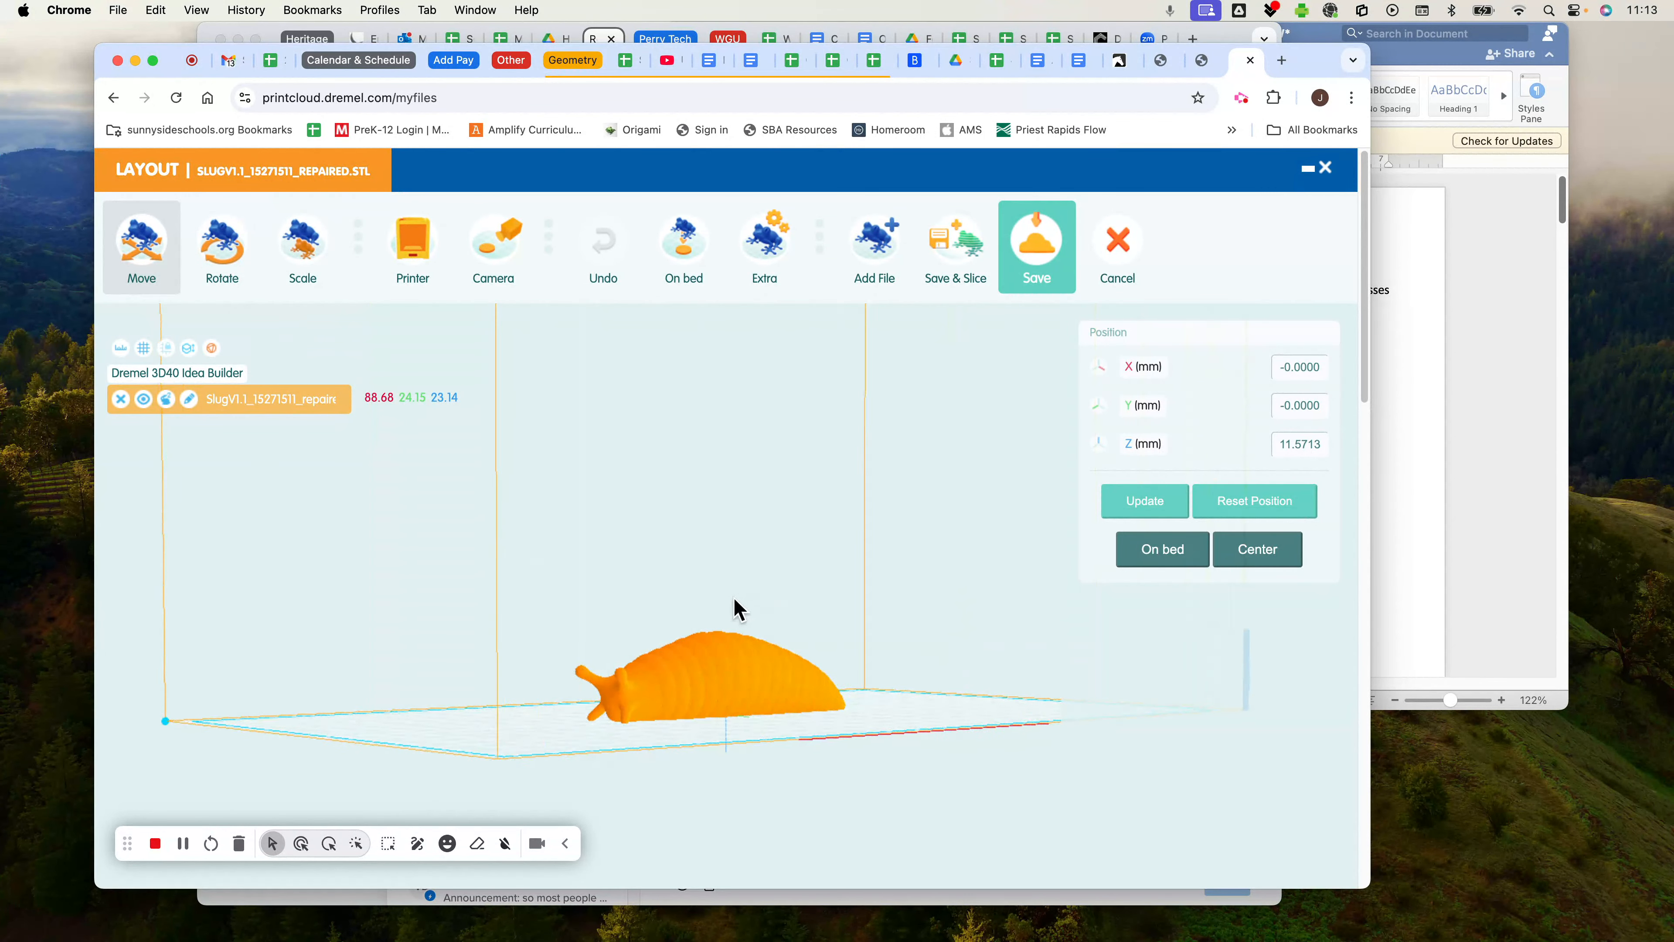
Rotate the slug to about -56 on the Z value so it stands on its head, place it on the bed and center it.
click(224, 248)
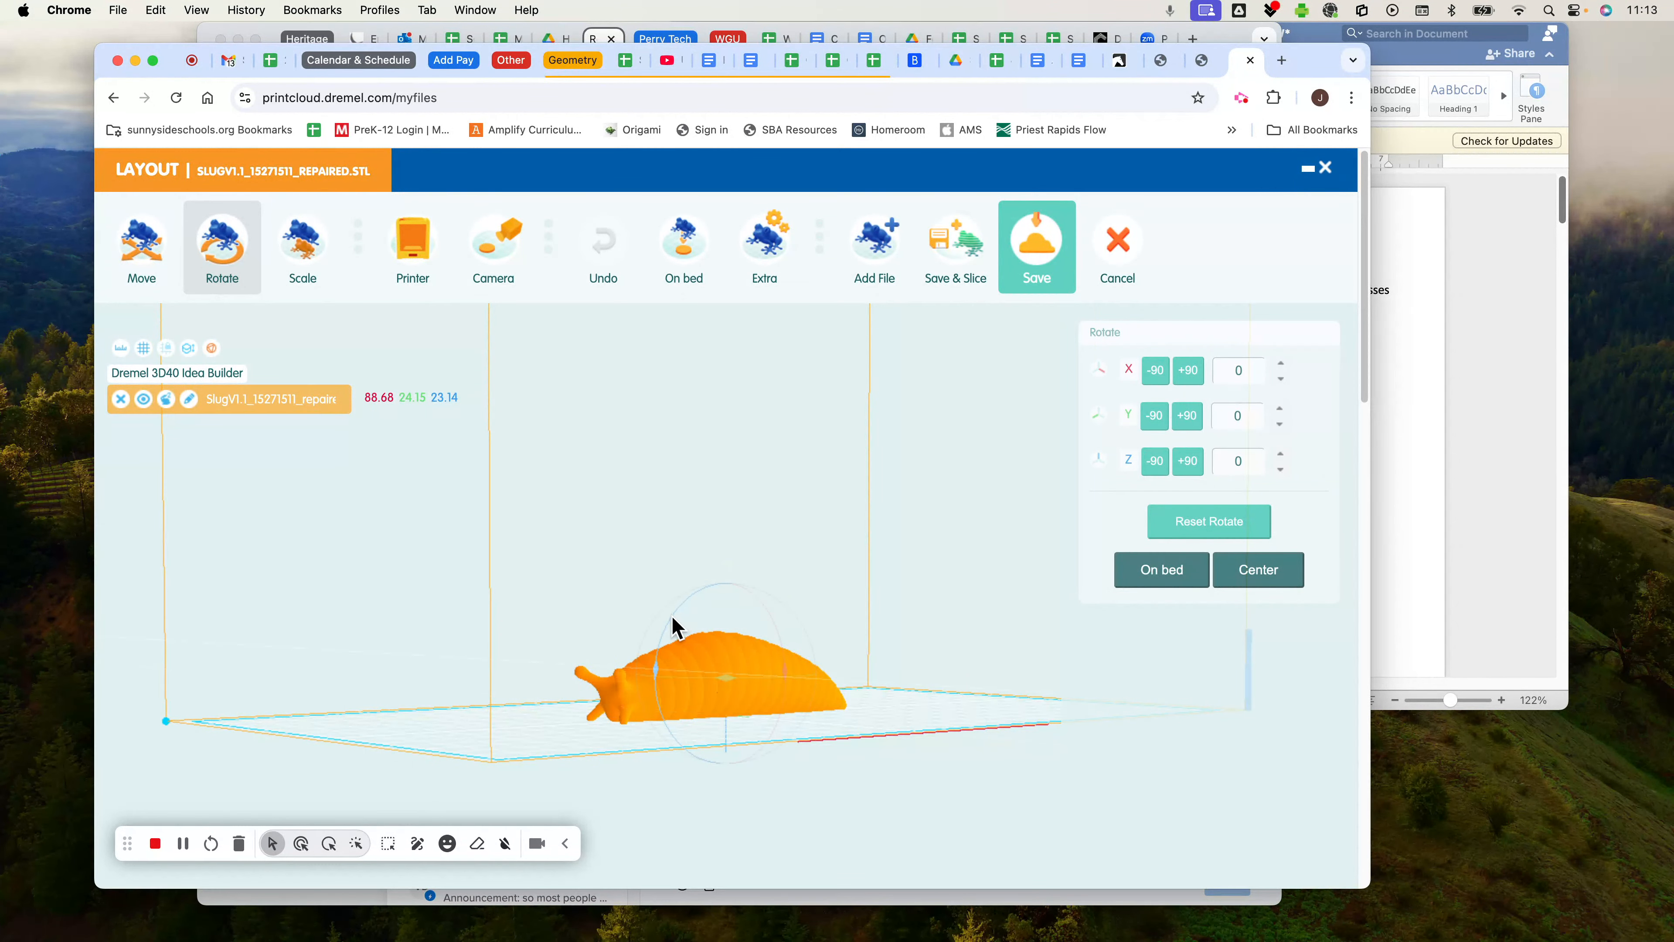
drag(672, 615, 635, 718)
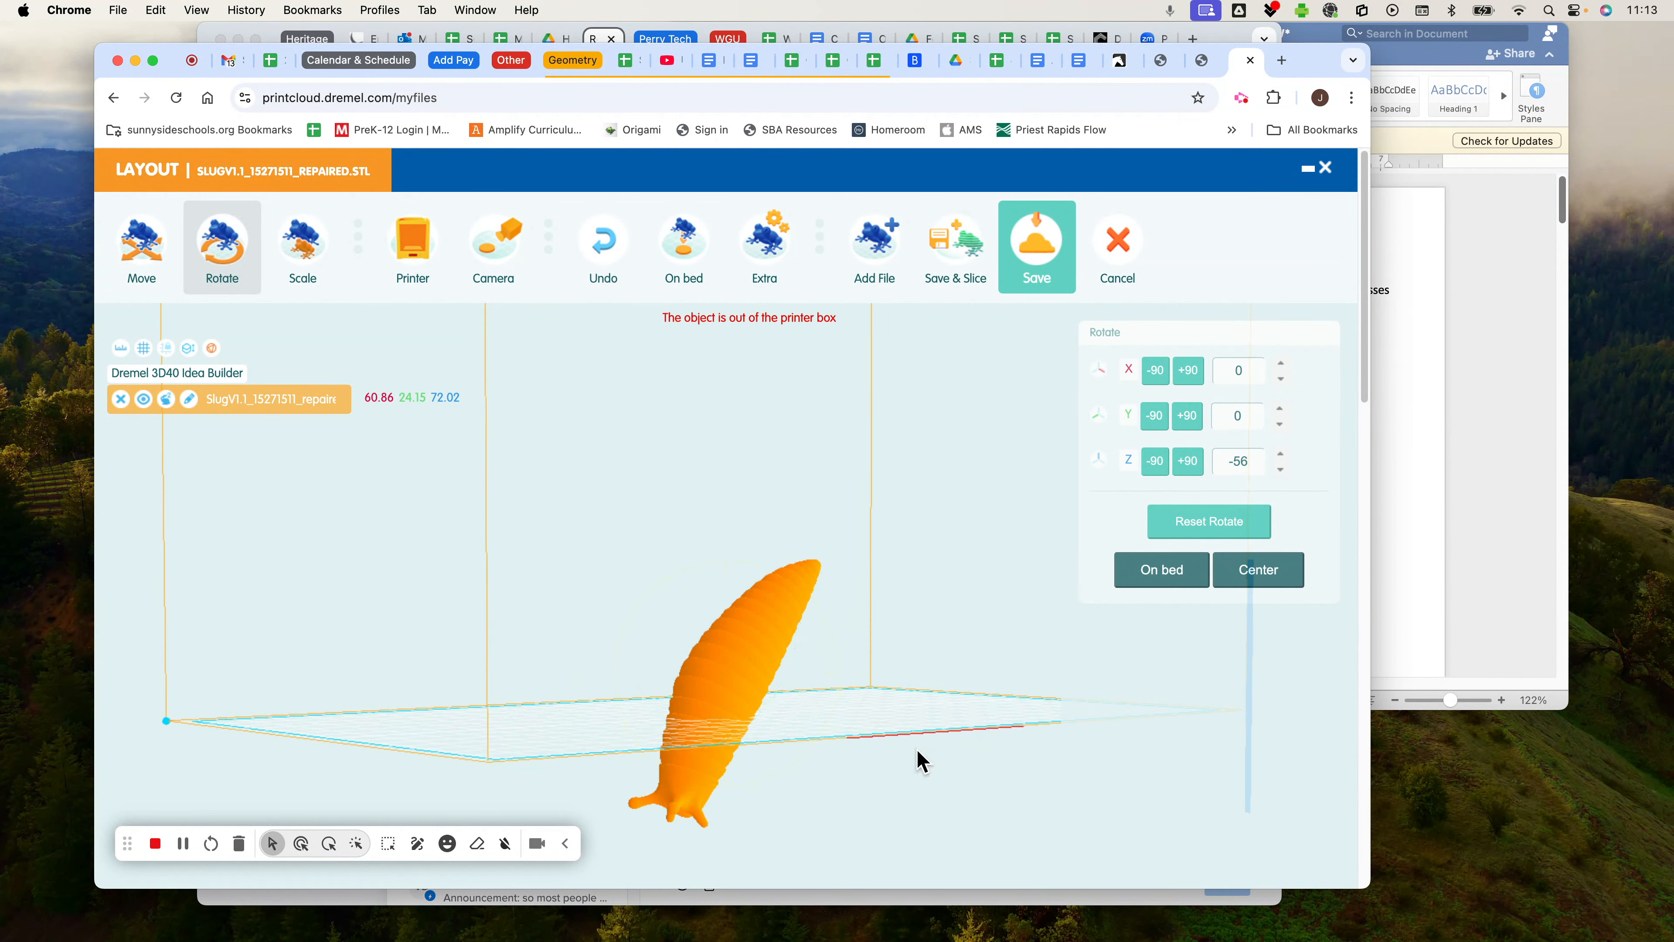
drag(919, 758, 789, 746)
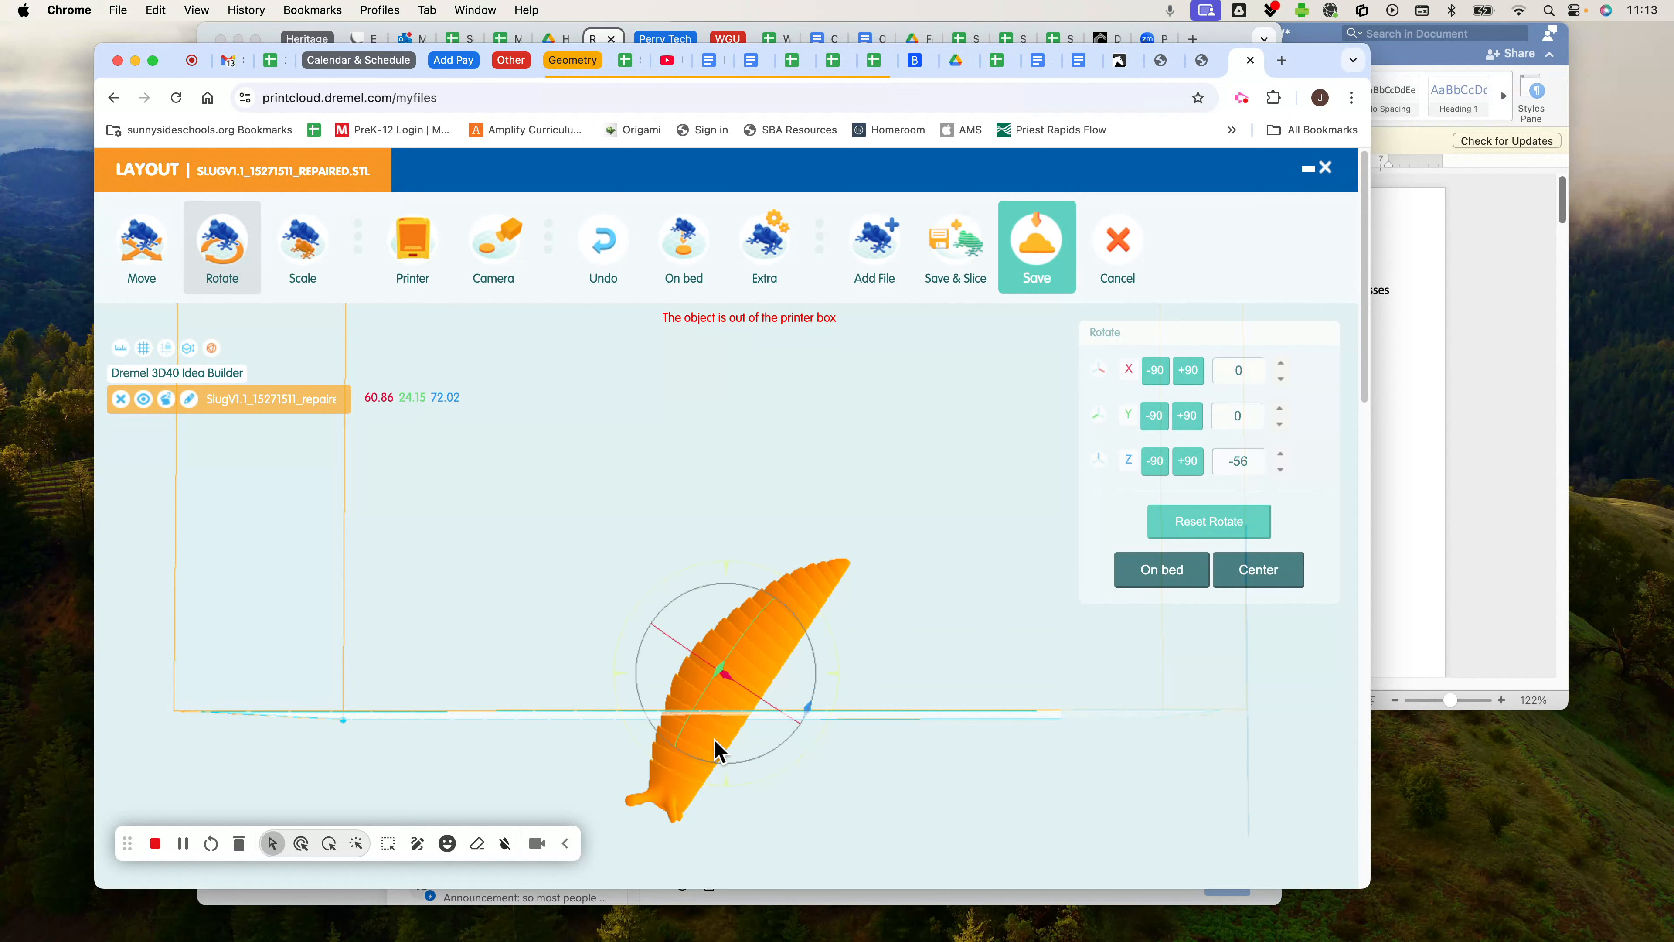
click(1168, 572)
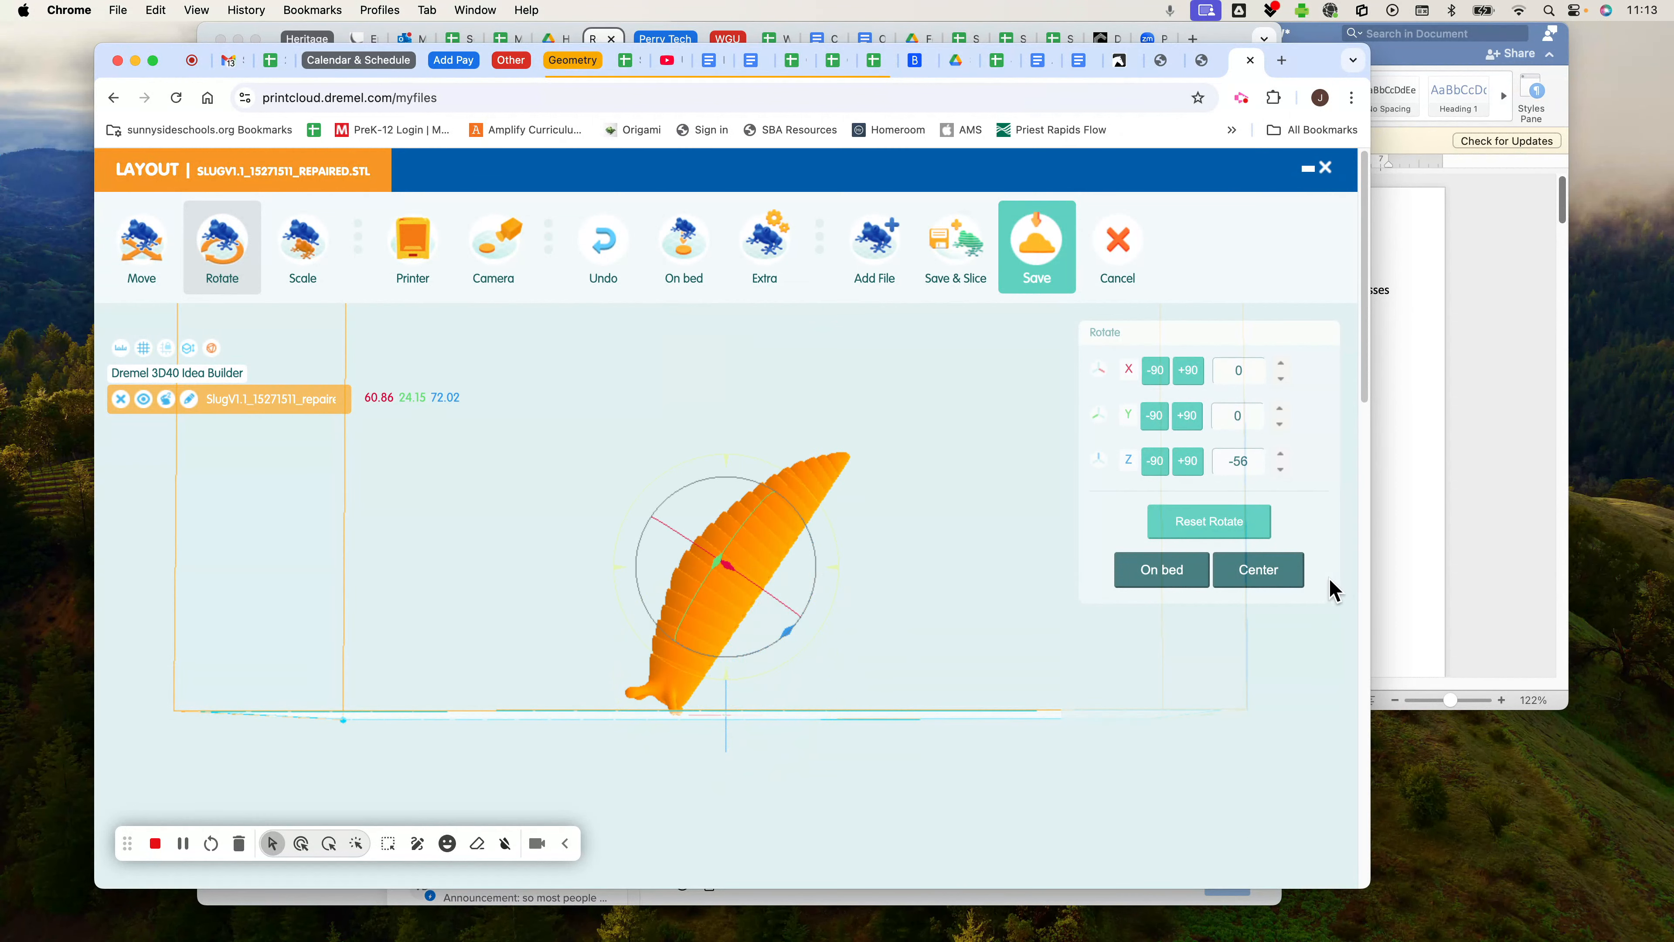
click(1255, 583)
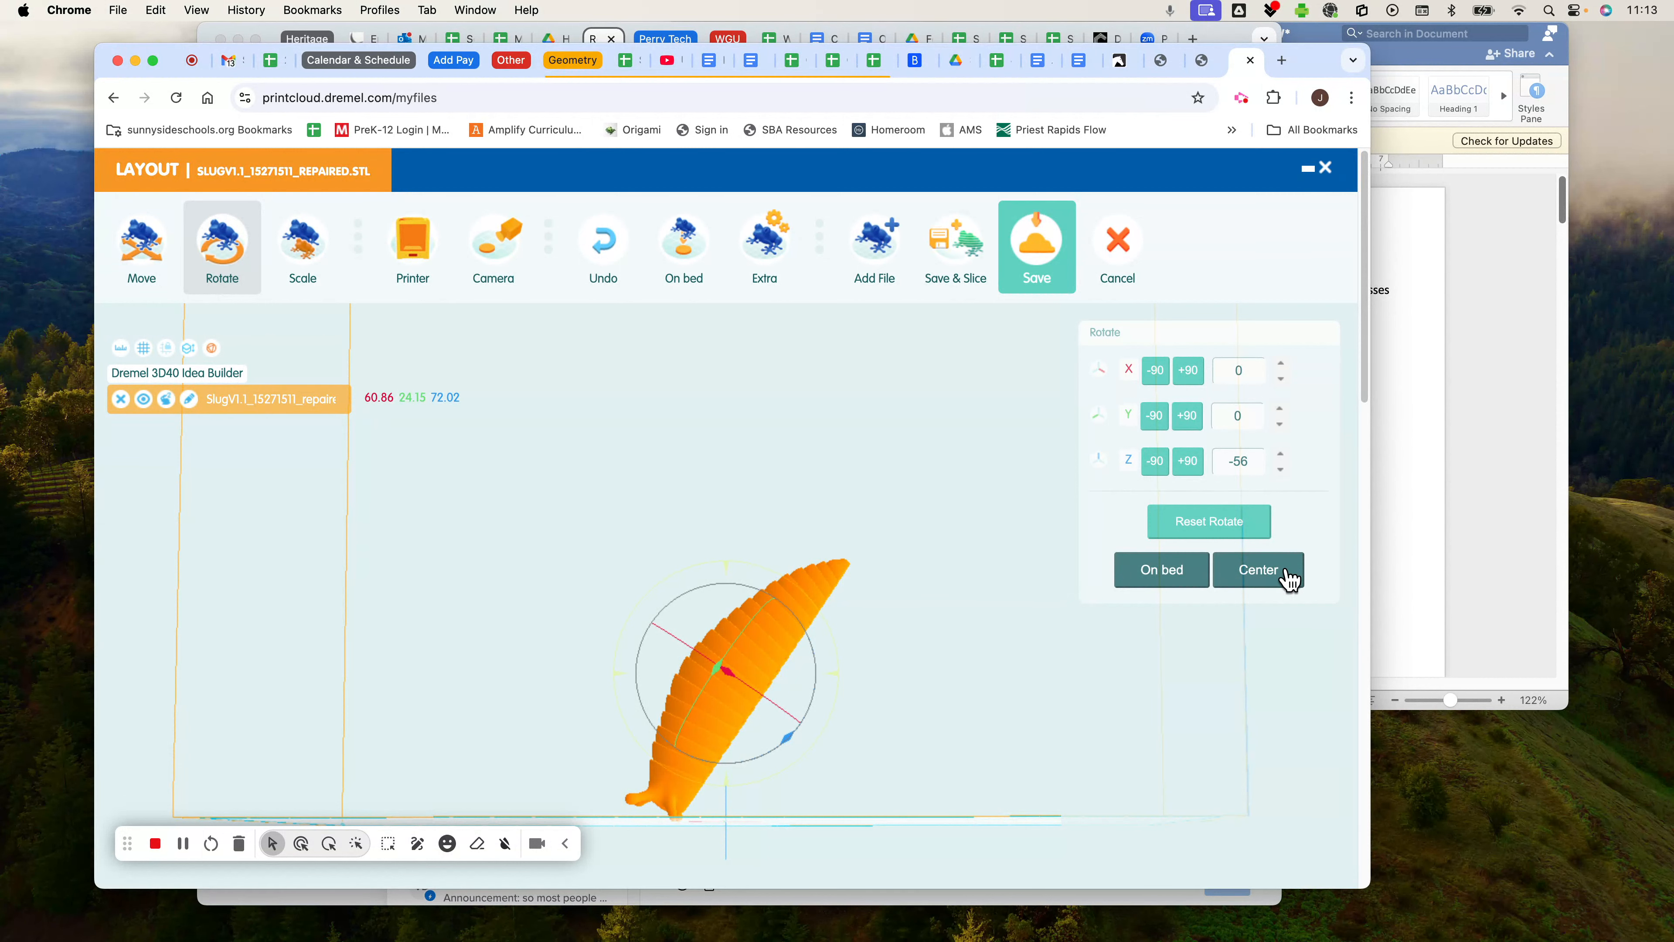
Return the slug's rotation to 0 on all axes, place it on the bed and center it.
drag(748, 796, 659, 710)
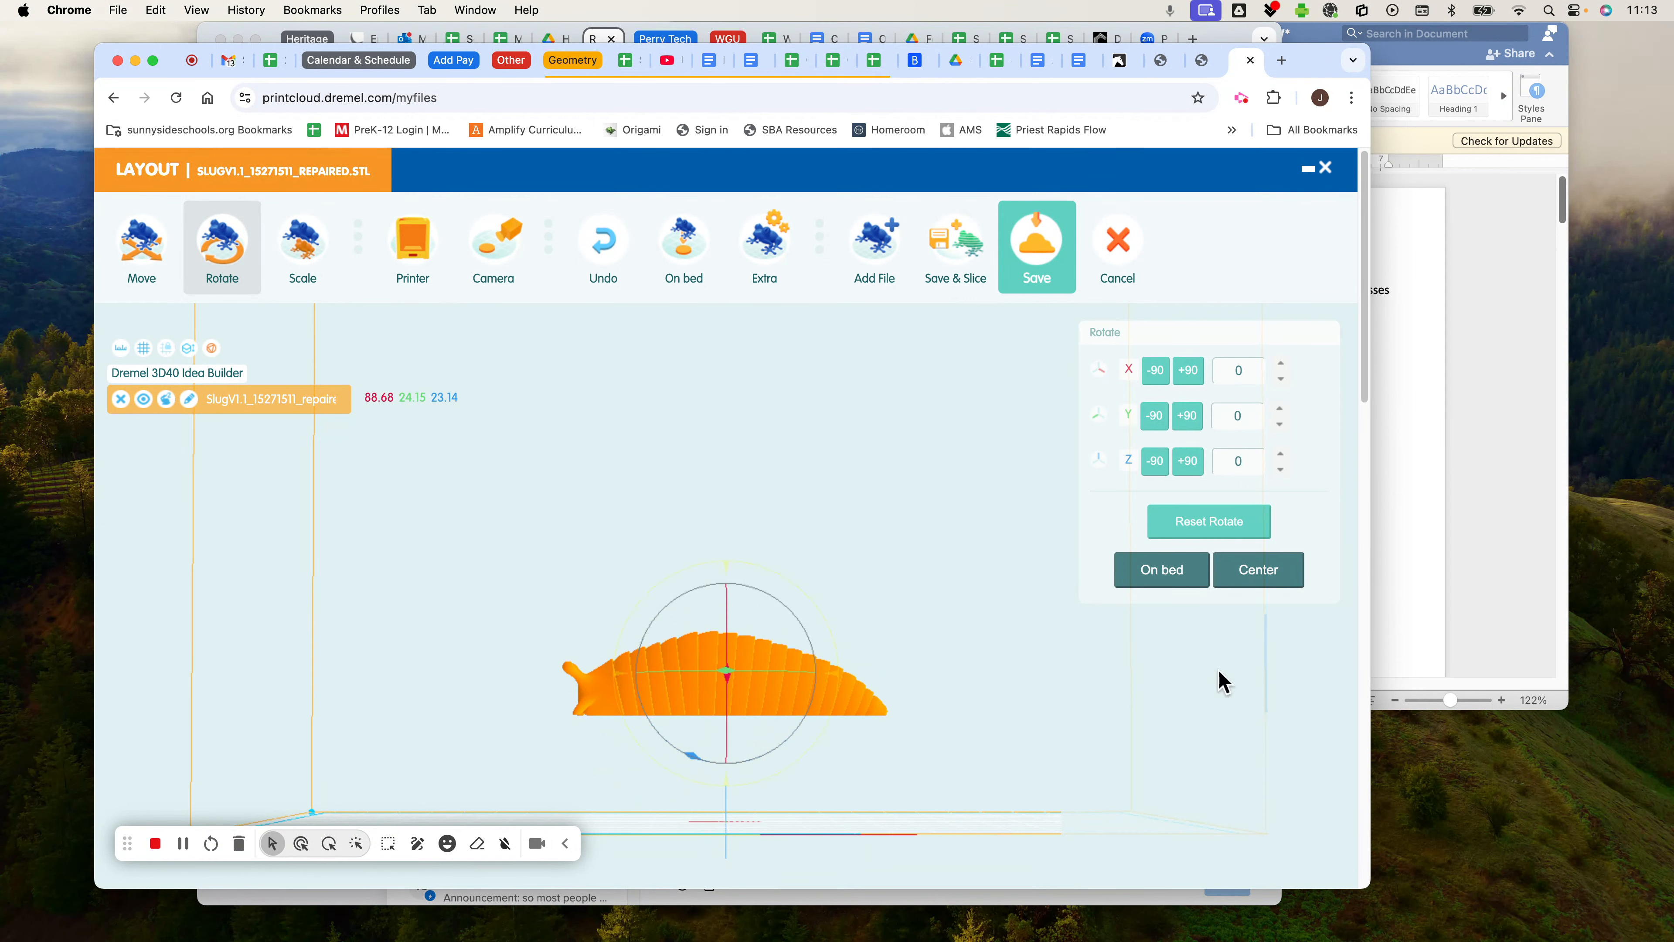
click(1185, 584)
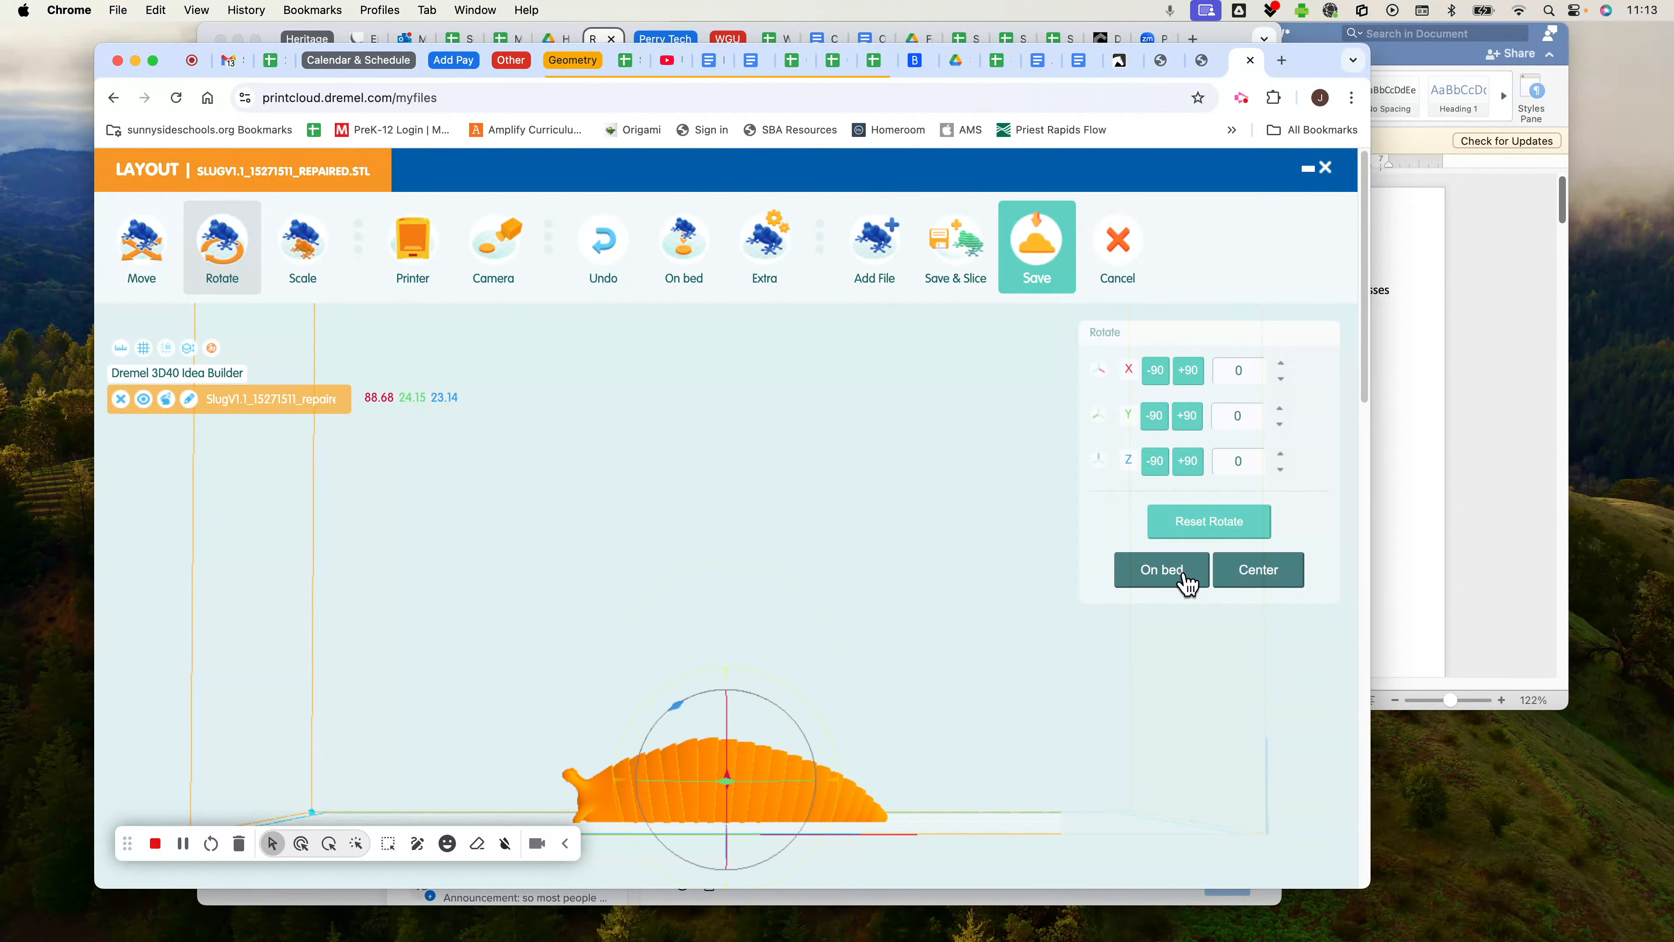
click(1256, 573)
Inspect the slug from the side and at an angle to check that its underside lies flat on the build plate.
drag(973, 701, 875, 704)
drag(873, 782, 695, 755)
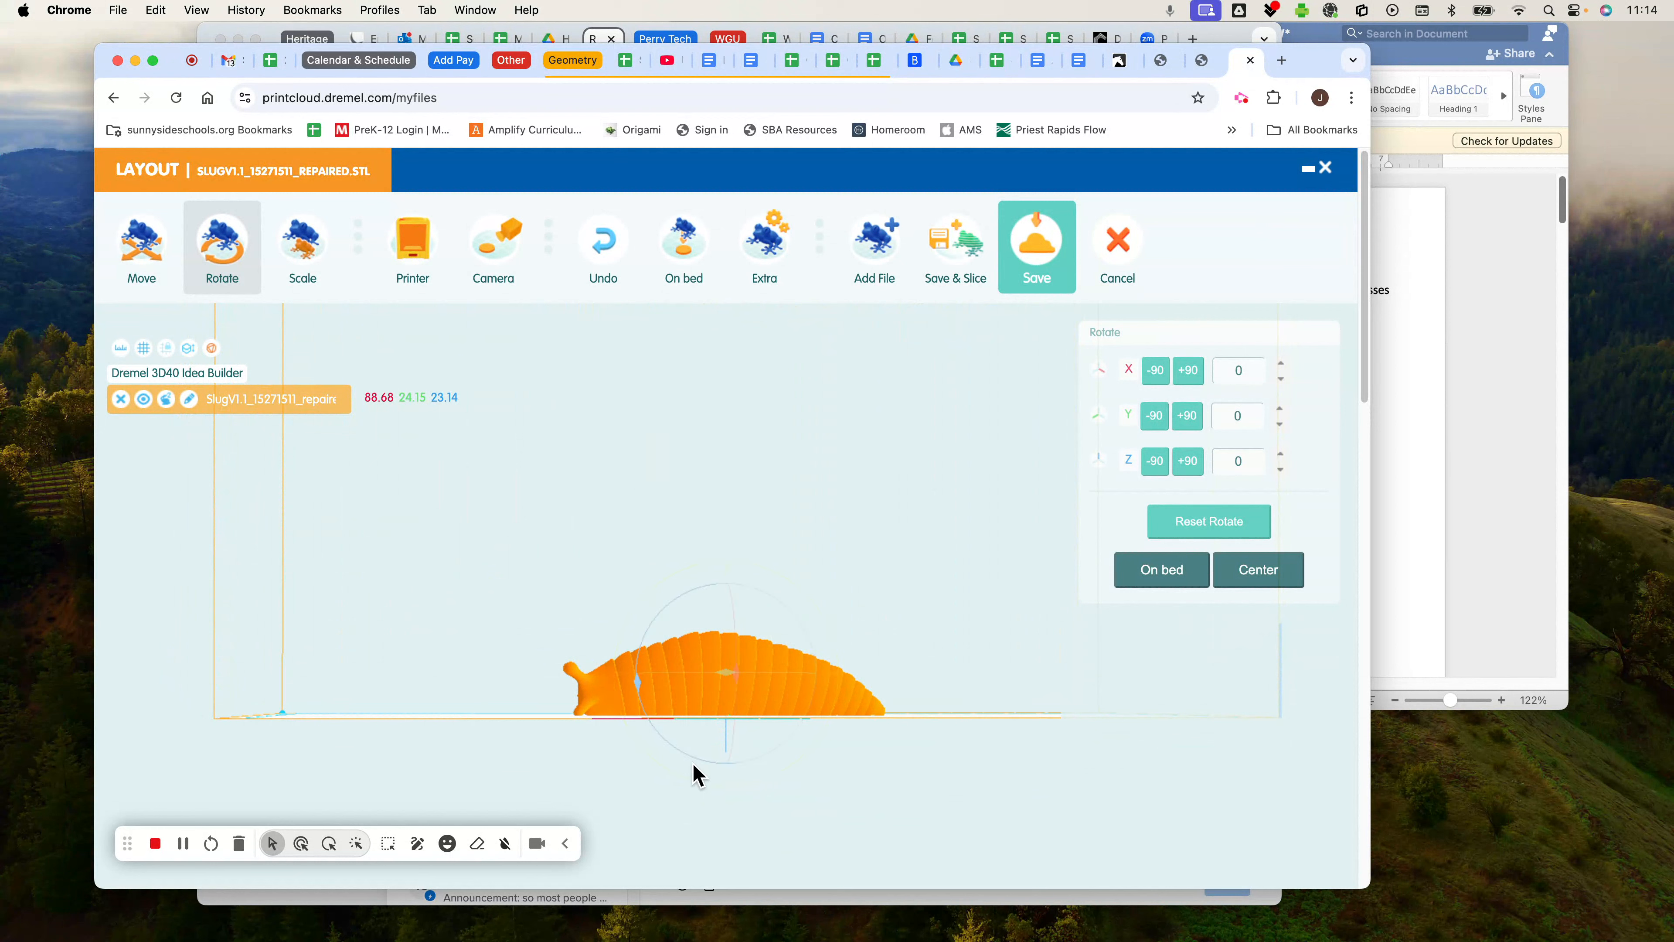
drag(508, 662, 587, 701)
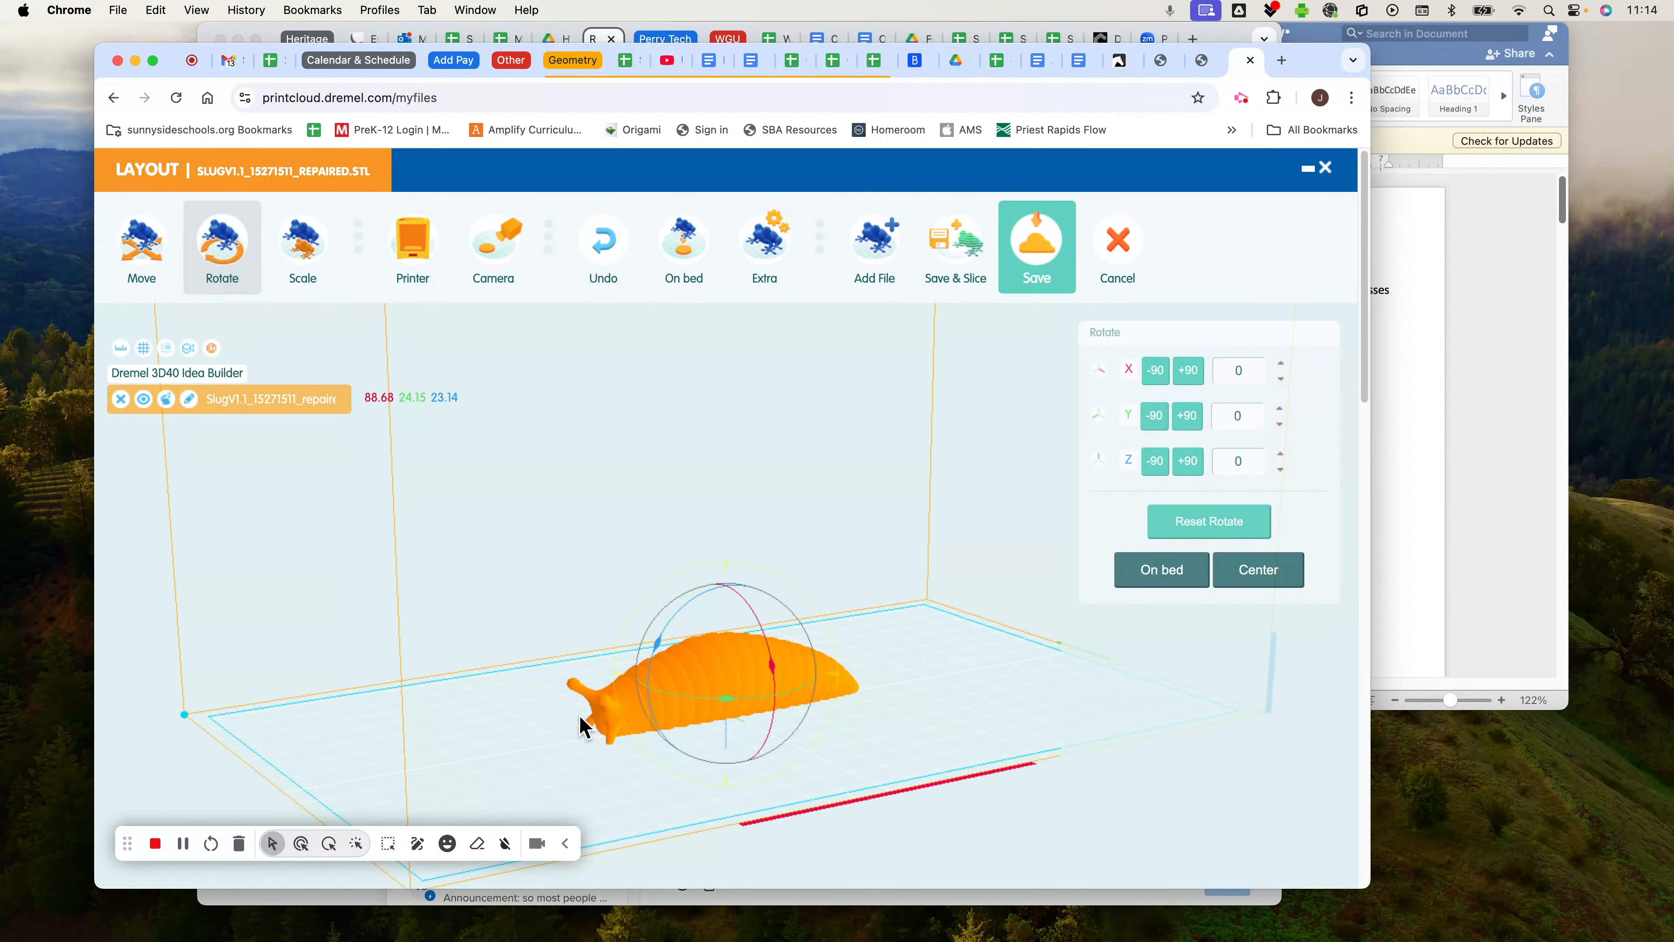
drag(773, 740, 736, 722)
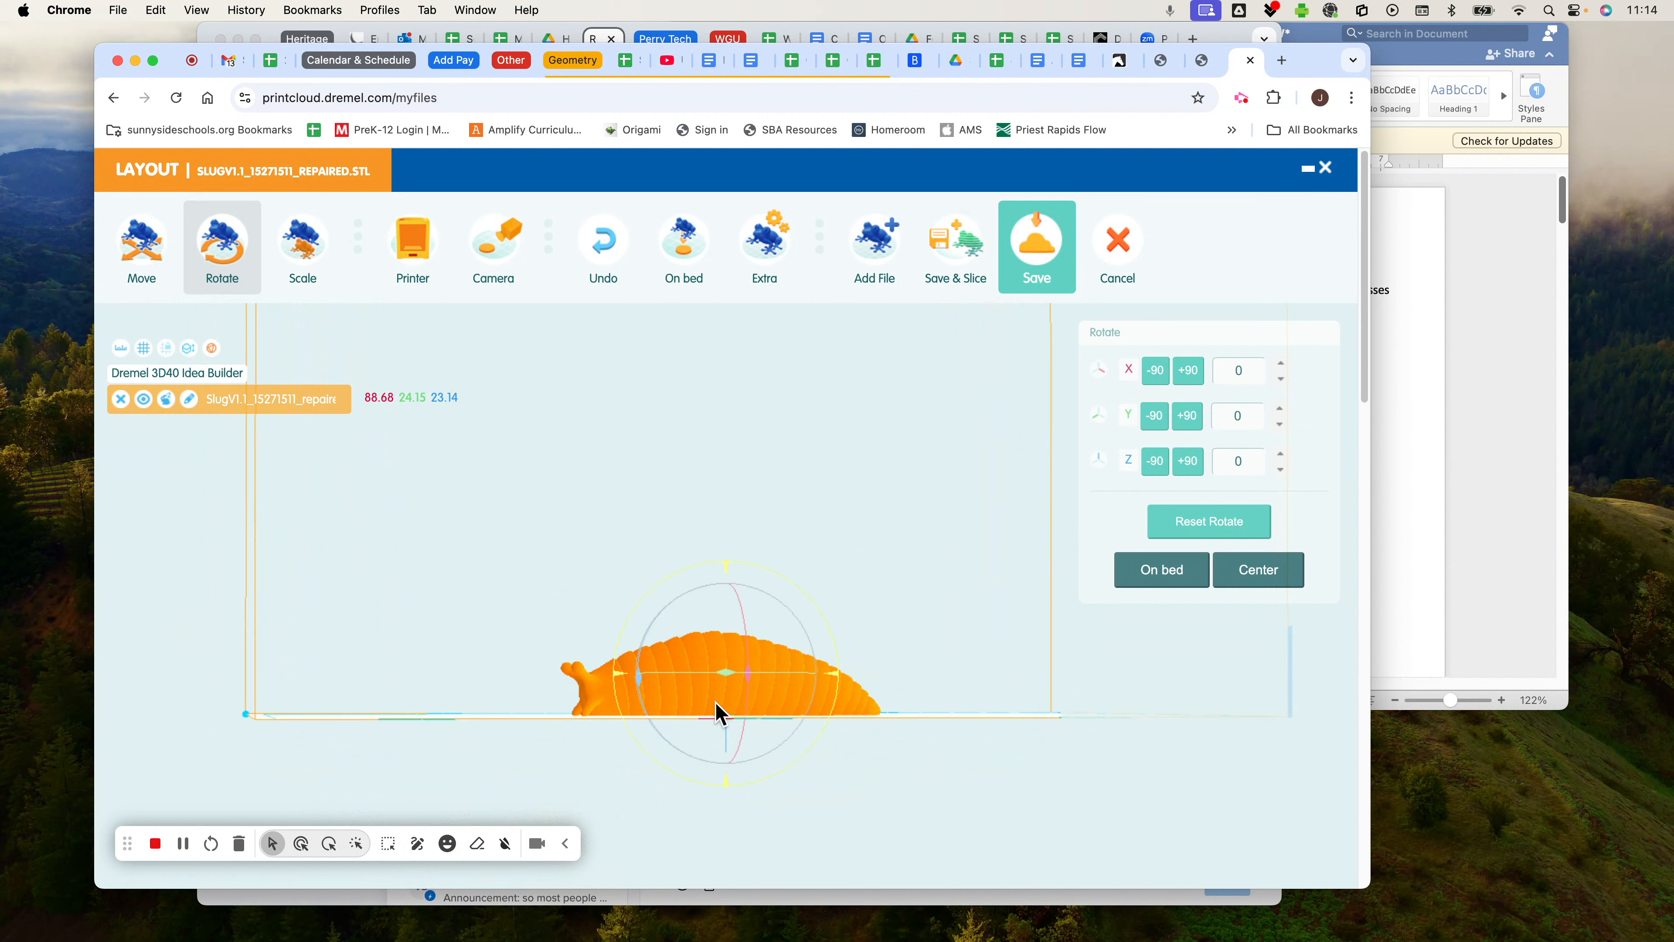
drag(851, 737, 751, 699)
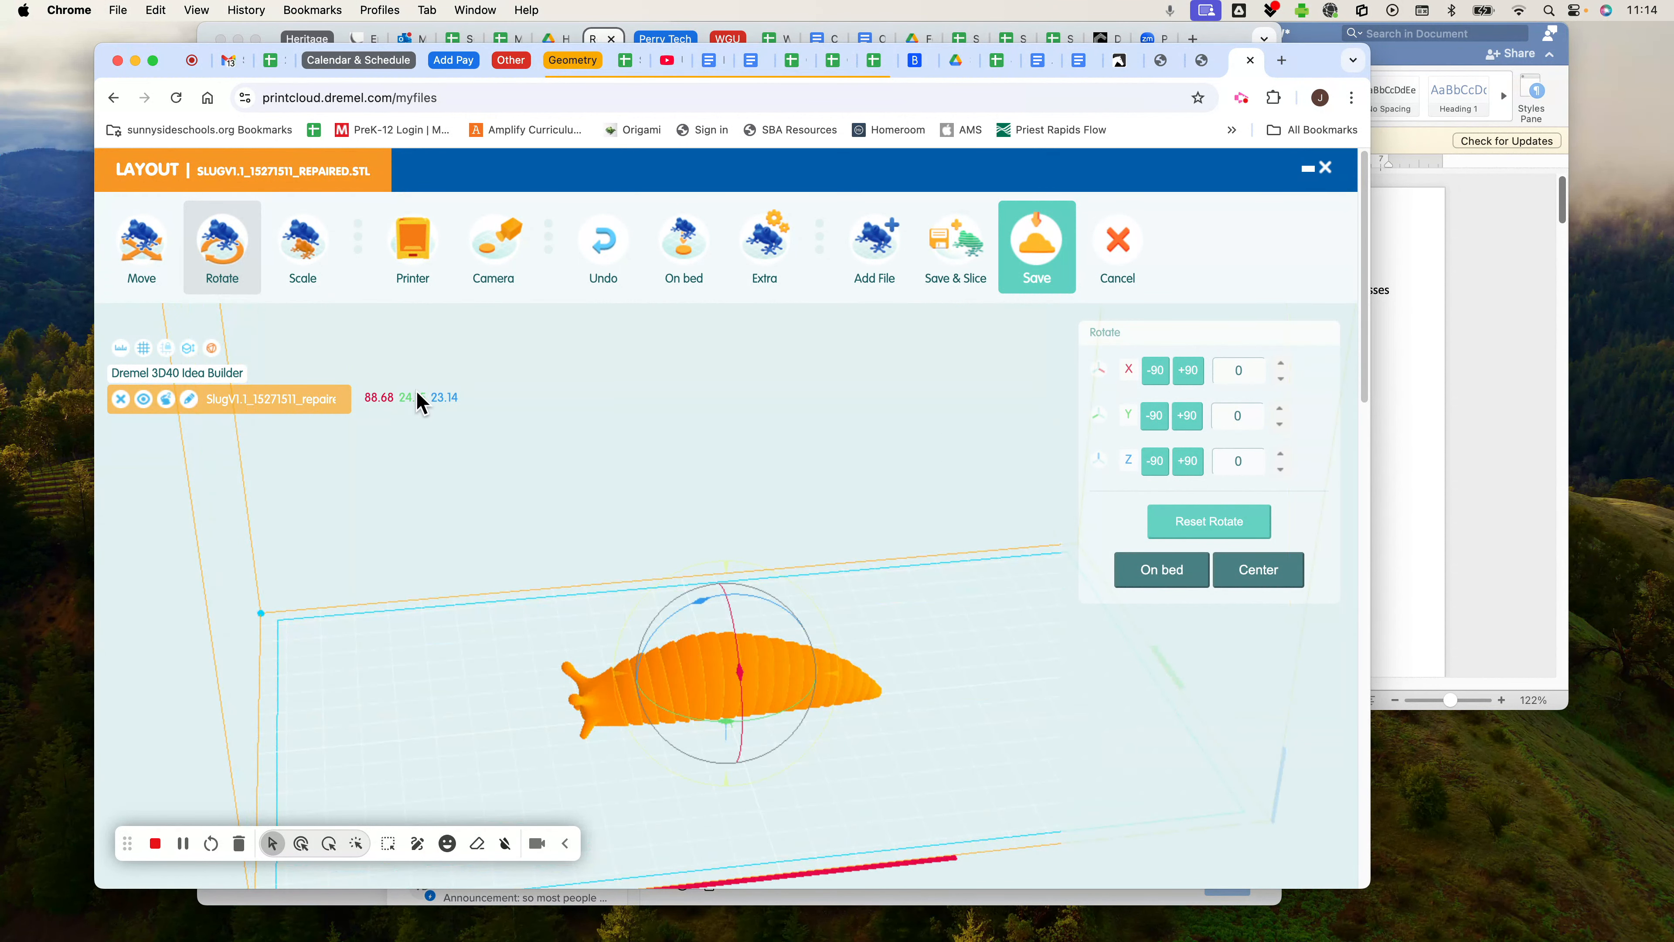
Move the slug along the X axis of the build plate and center it on the plate again.
click(161, 264)
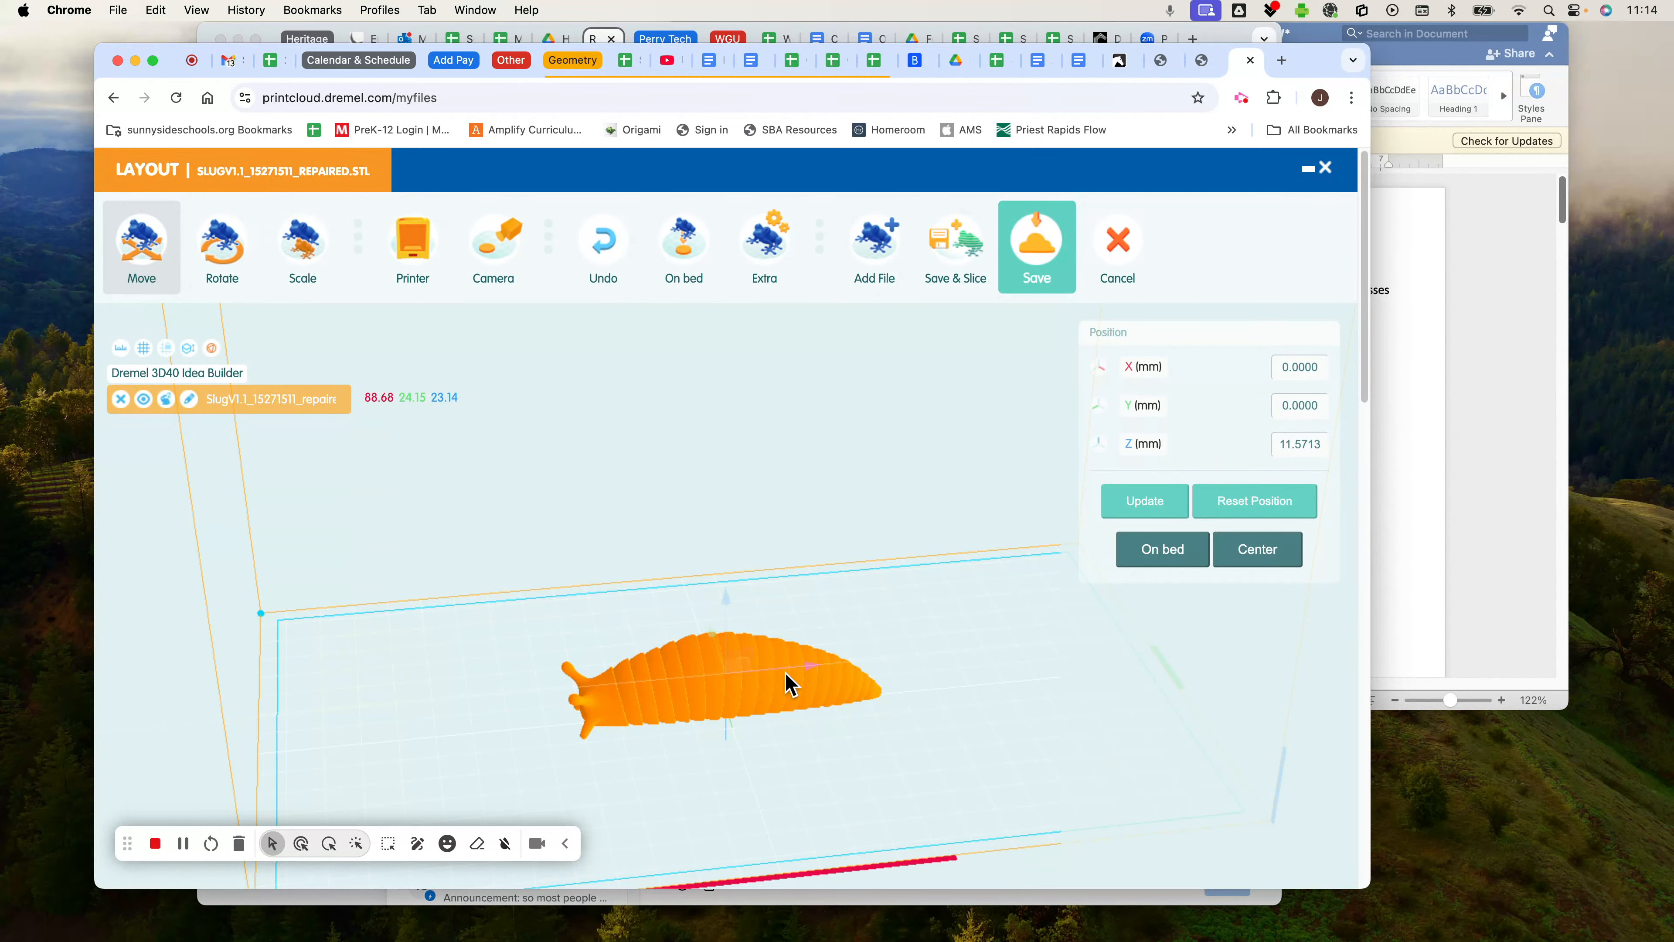
drag(783, 680, 953, 669)
click(1283, 561)
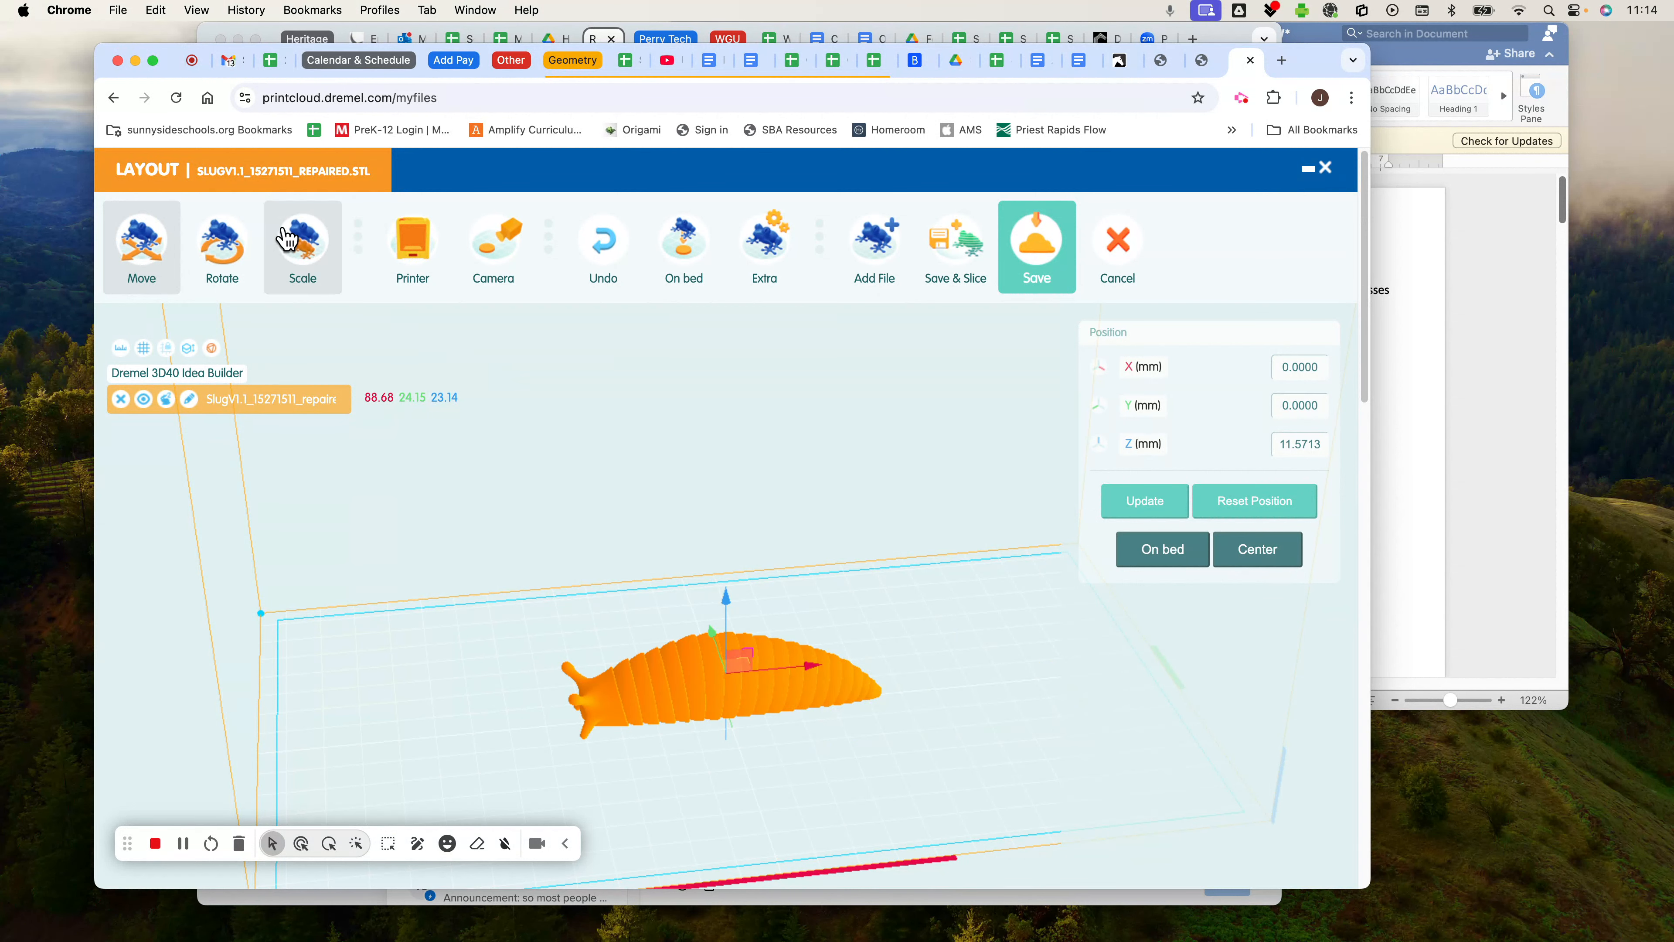
Scale the whole slug uniformly to 150 %.
click(293, 249)
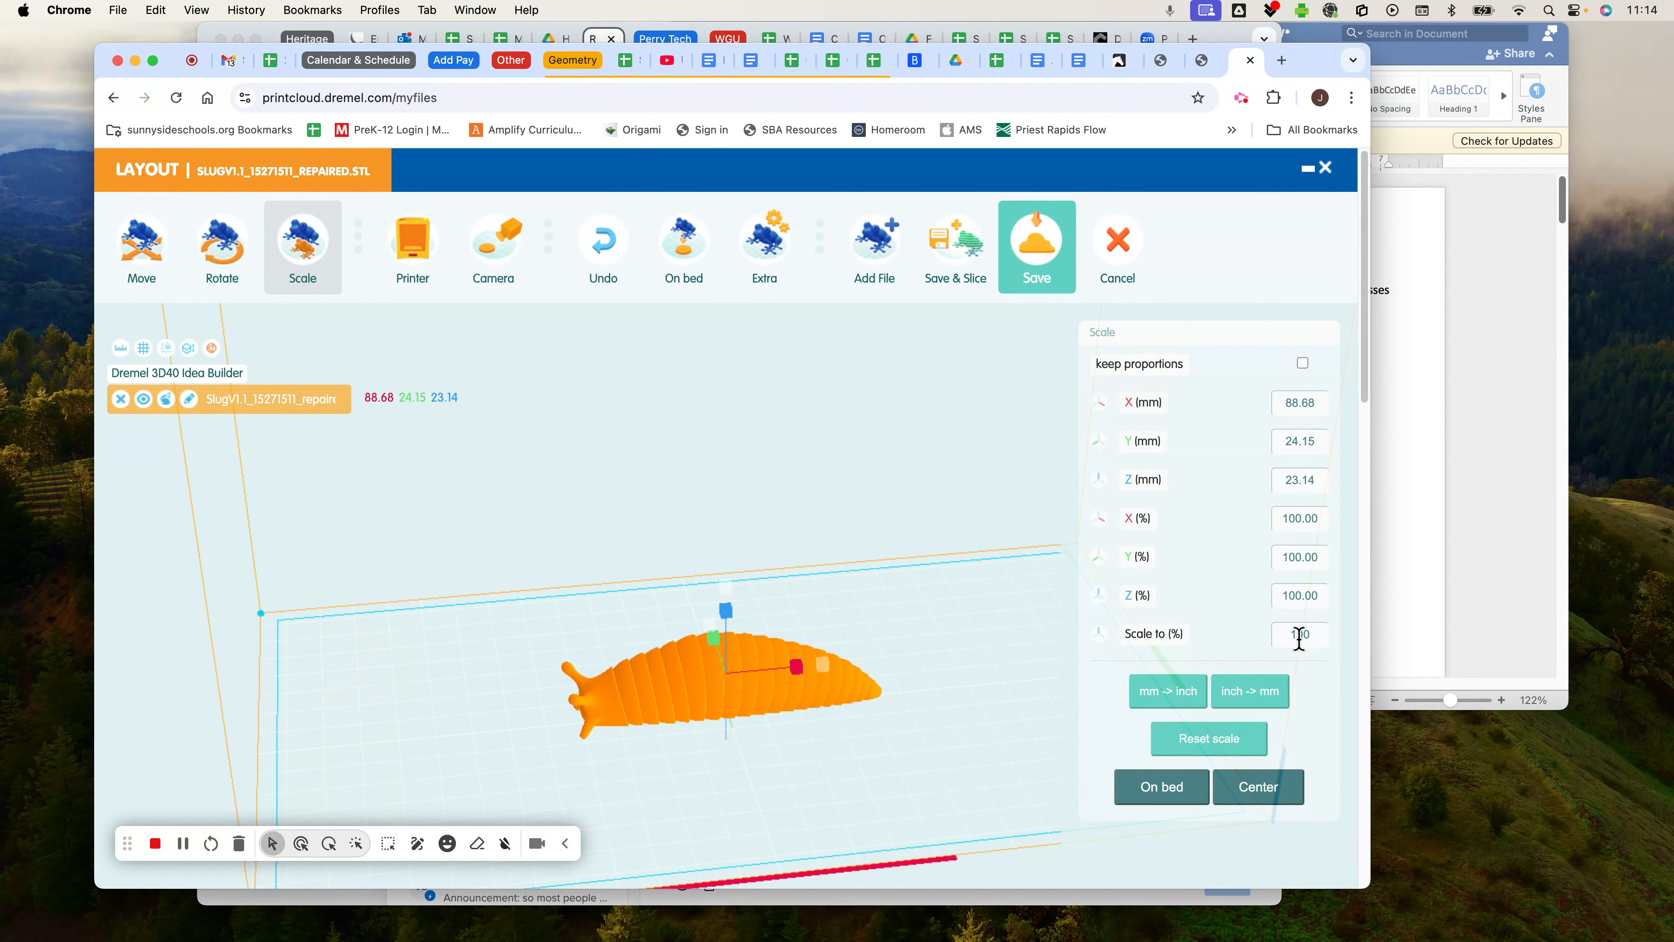
drag(1313, 637, 1287, 633)
text(150)
key(Return)
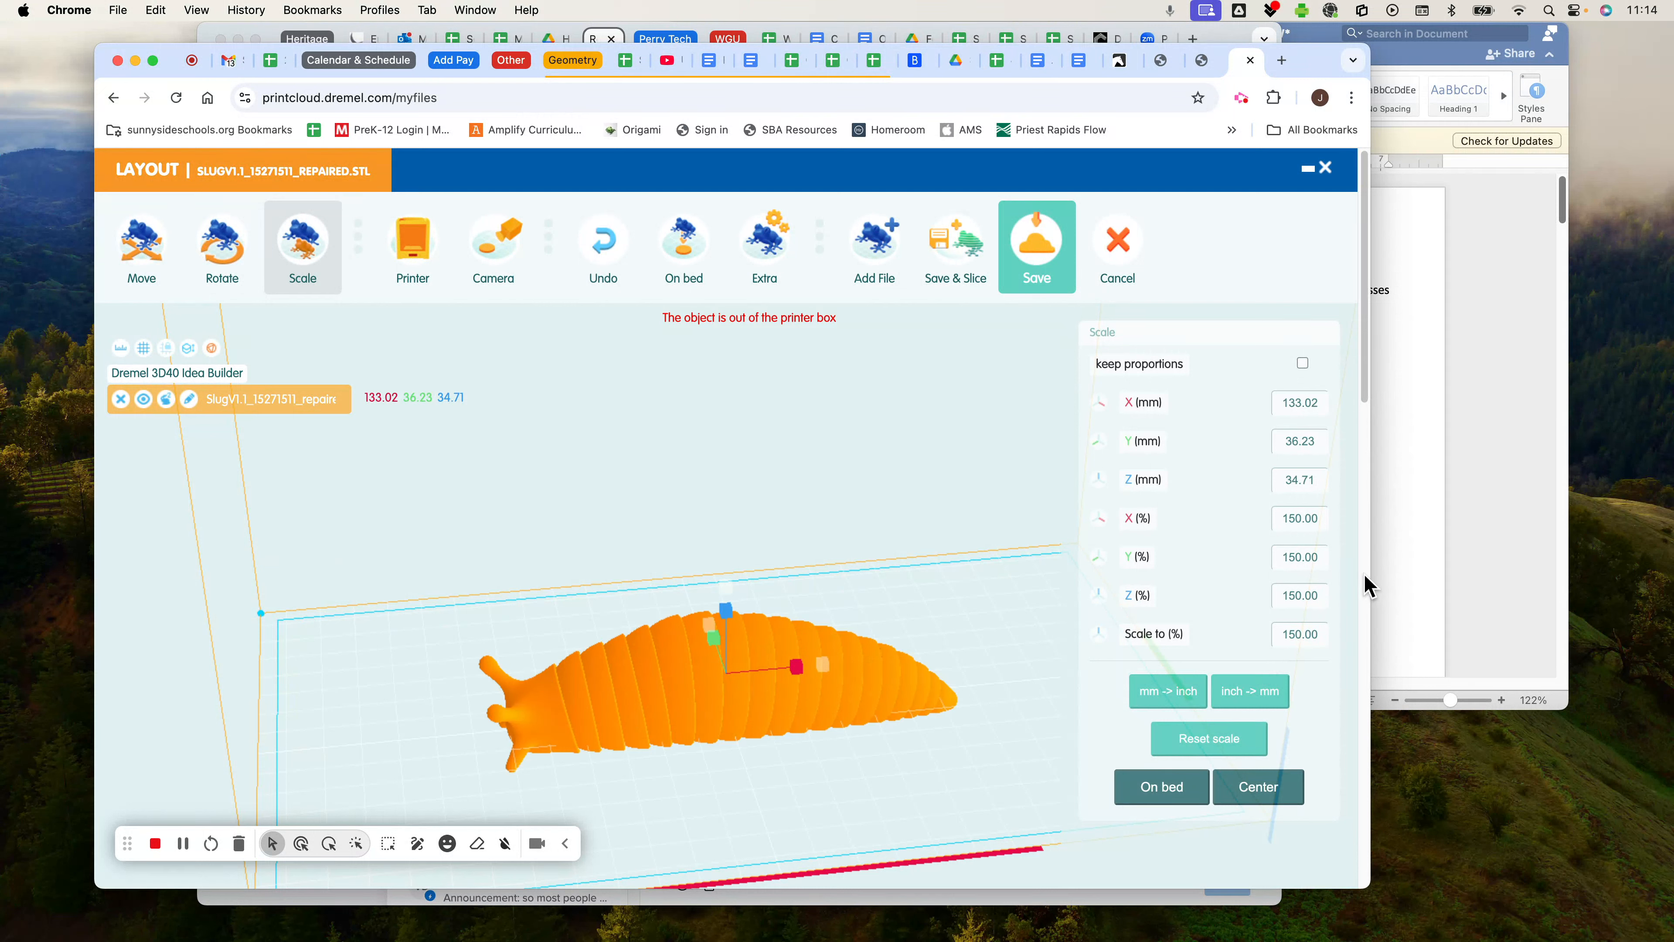
Return the slug's overall scale to 100 %.
key(BackSpace)
text(0)
key(Return)
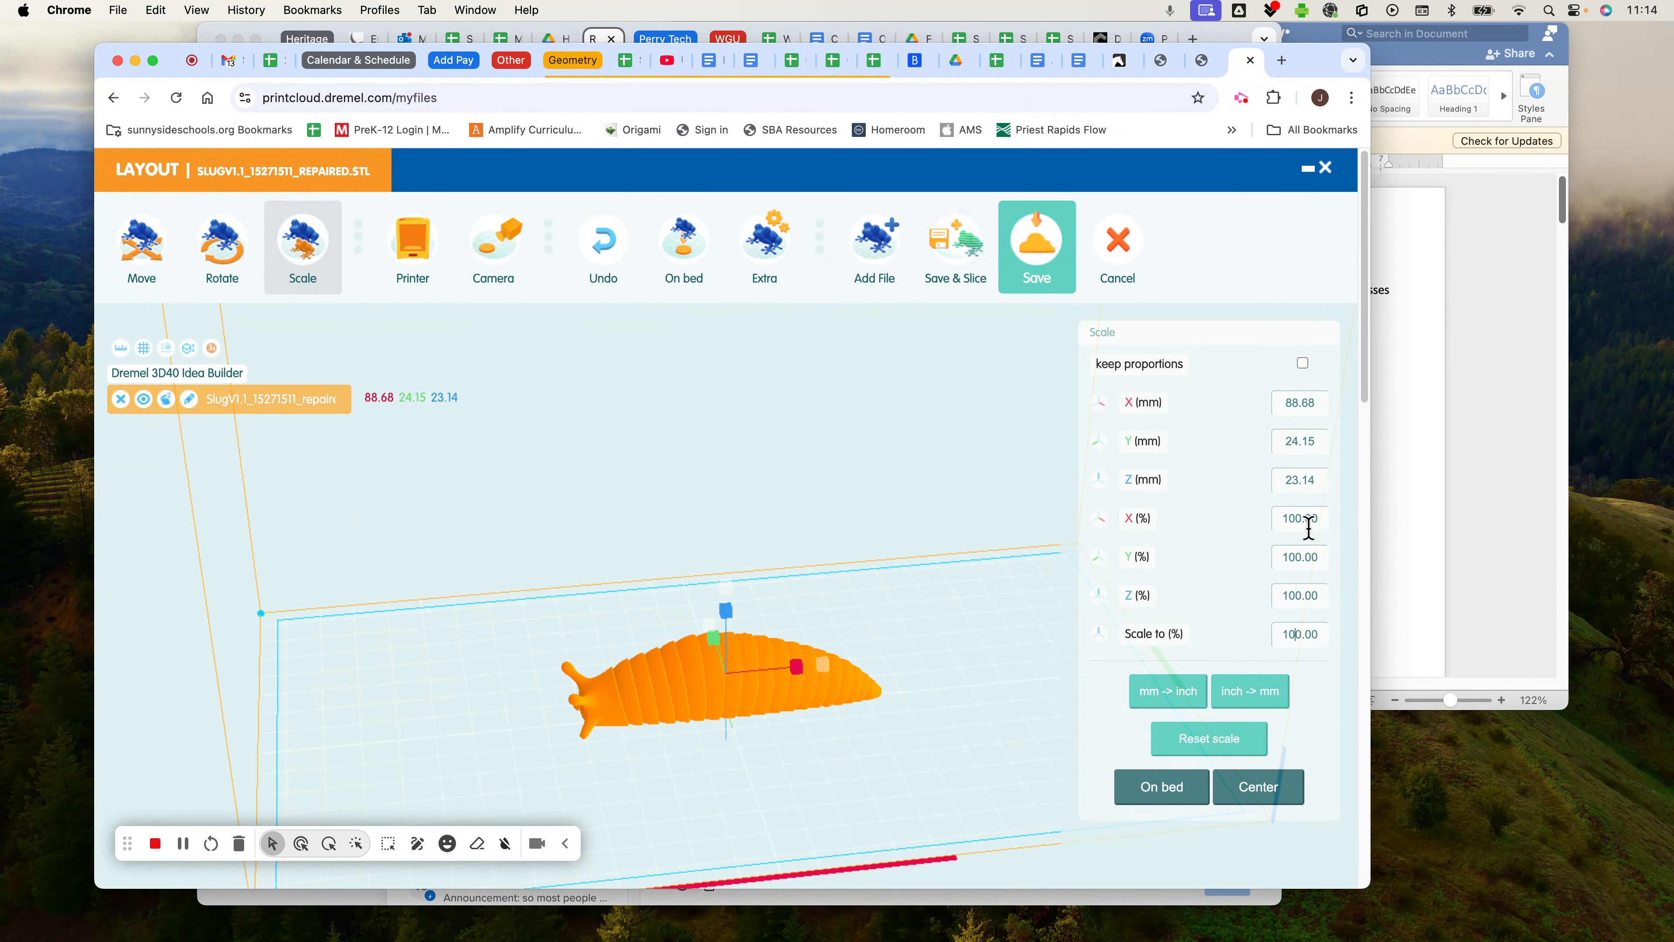
Stretch the slug to 200 % along X only and return its X scale to 100 %.
key(BackSpace)
key(BackSpace)
key(Return)
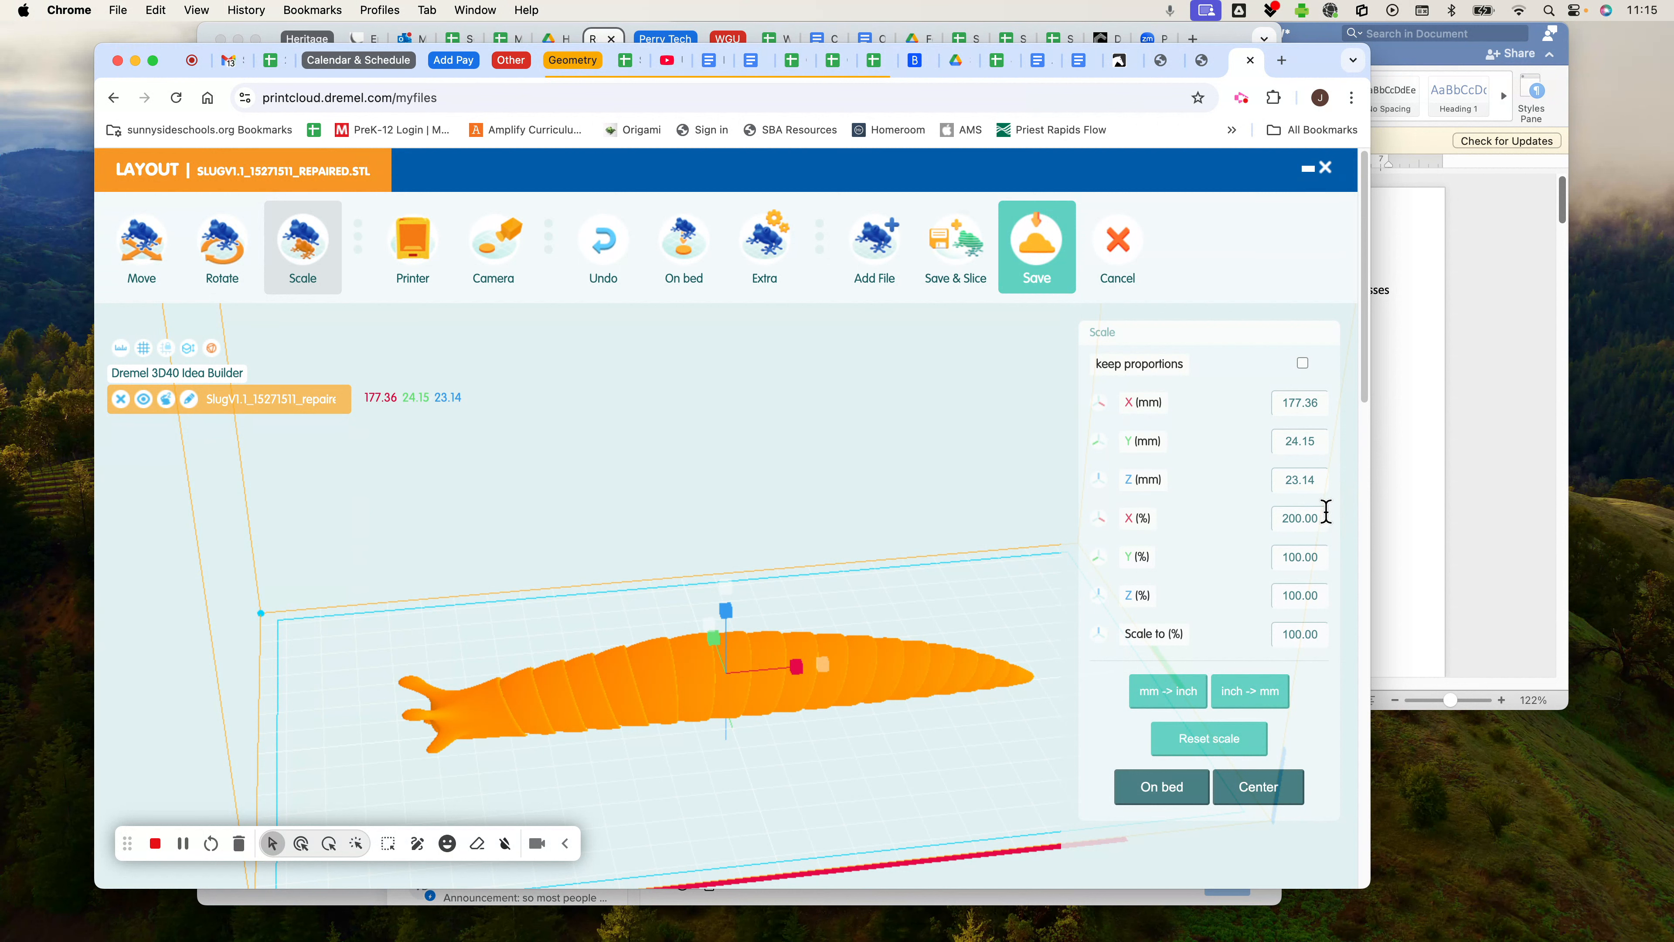
drag(1295, 514, 1282, 513)
click(1296, 634)
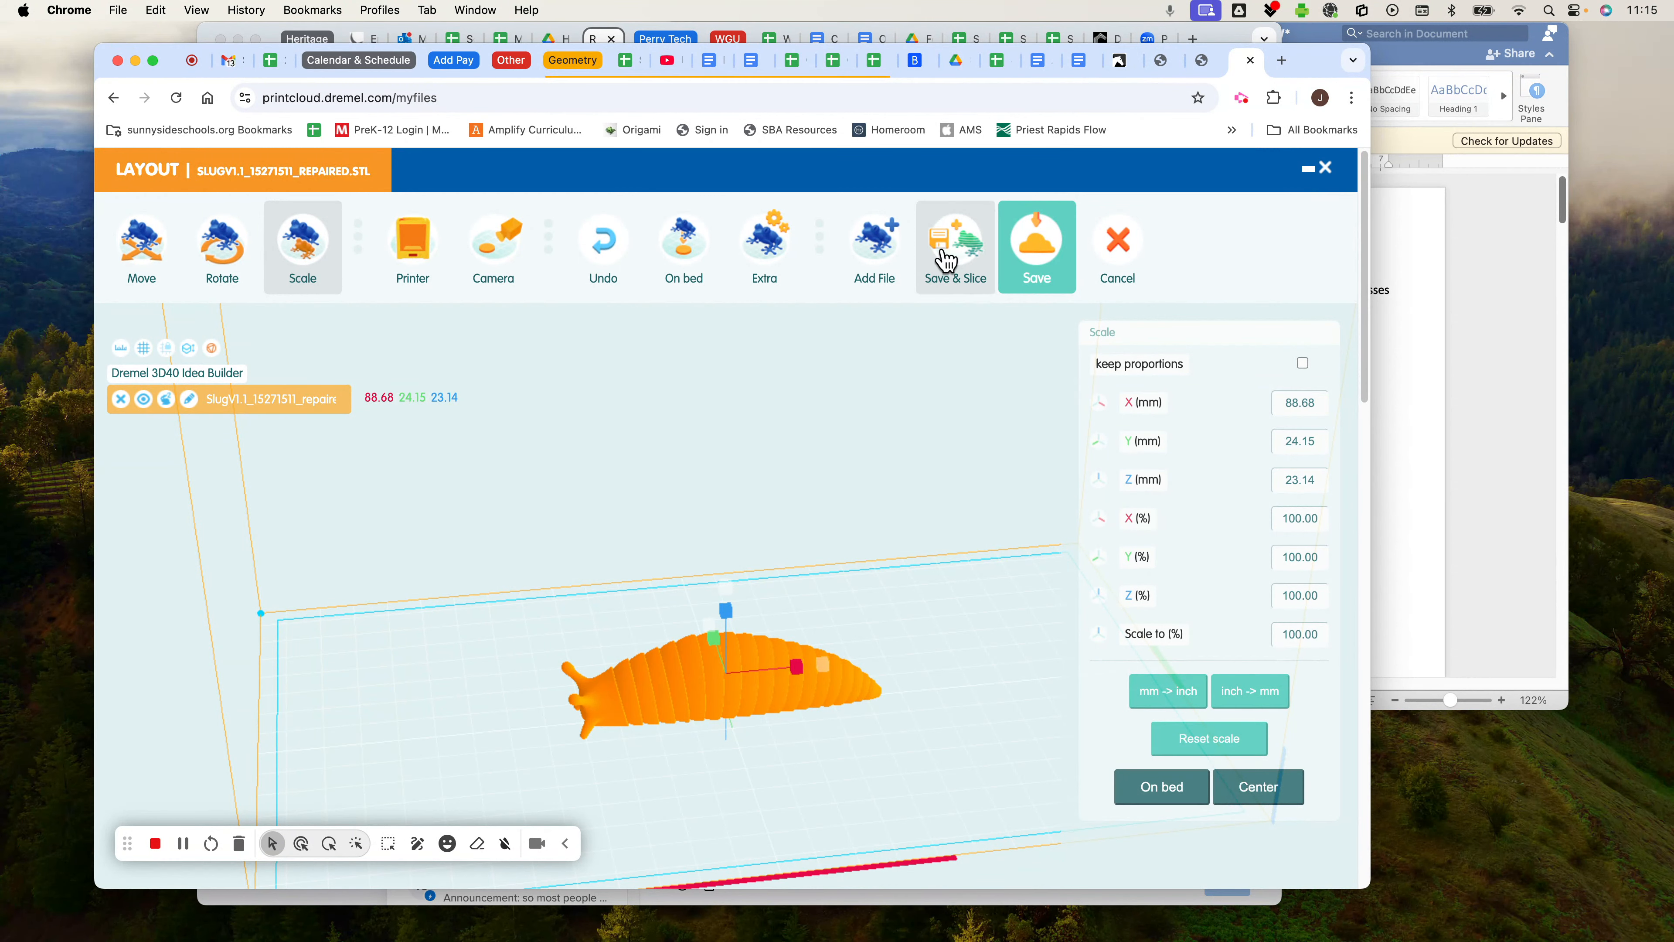
Save the layout and slice it for the Dremel 3D40 Idea Builder with Standard (PLA), 0.2 mm layers, 2 perimeters, 15 % infill and supports.
mouse_move(969, 666)
mouse_down()
mouse_move(990, 737)
mouse_move(965, 643)
mouse_move(965, 709)
mouse_move(1021, 767)
mouse_move(983, 647)
mouse_up()
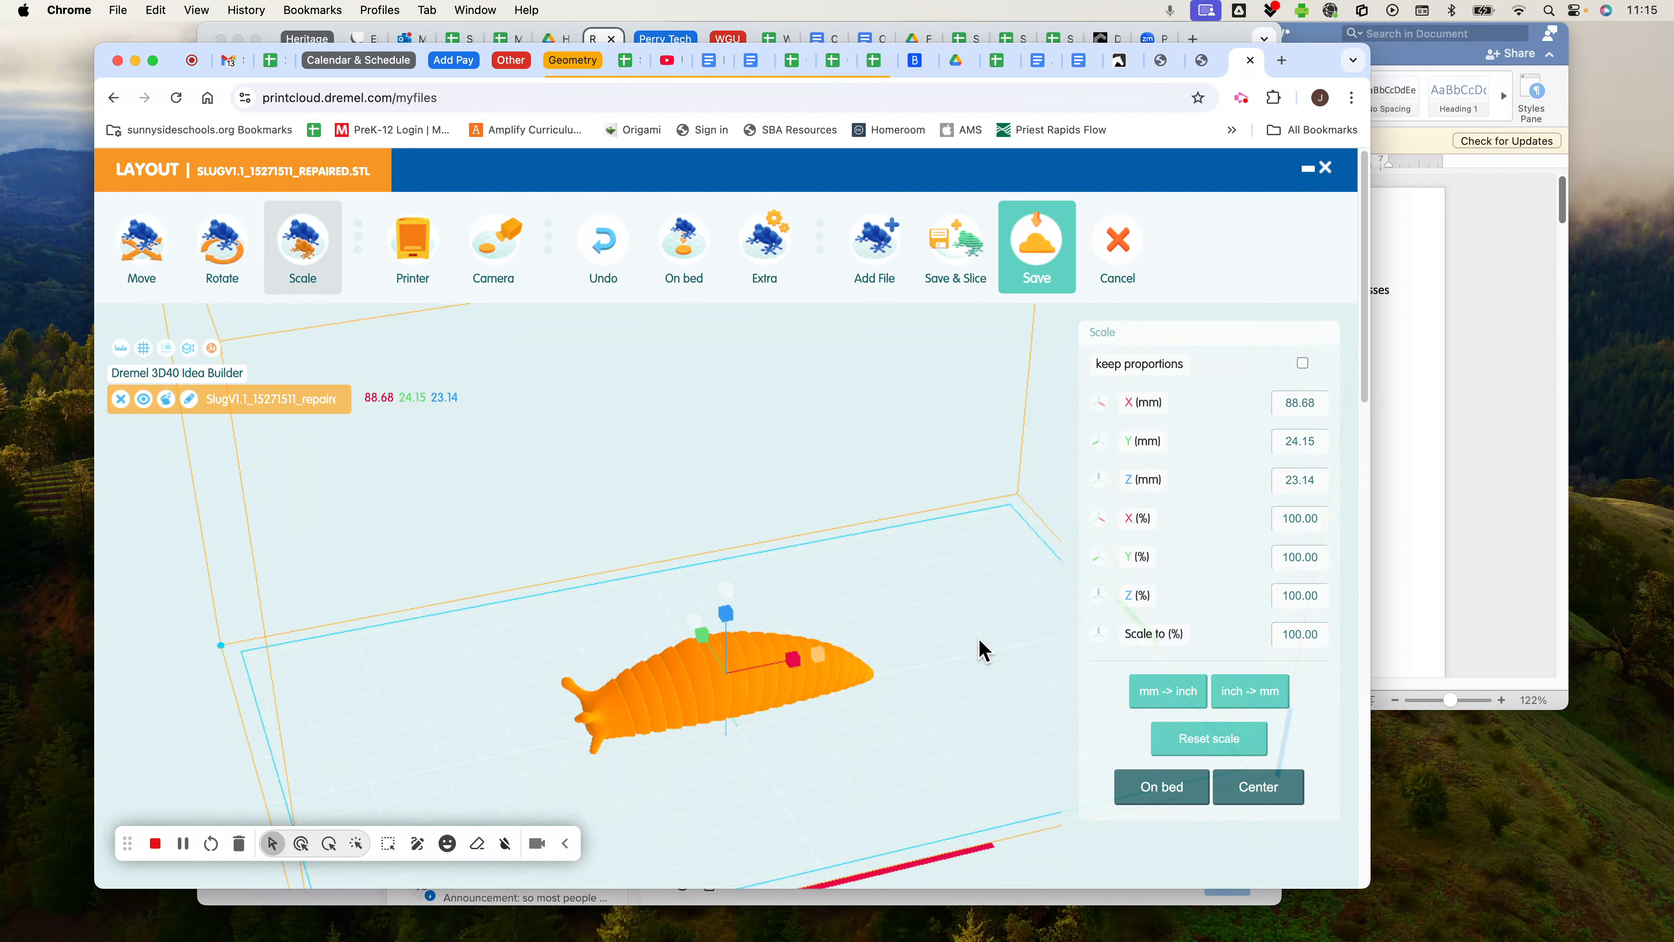
click(945, 246)
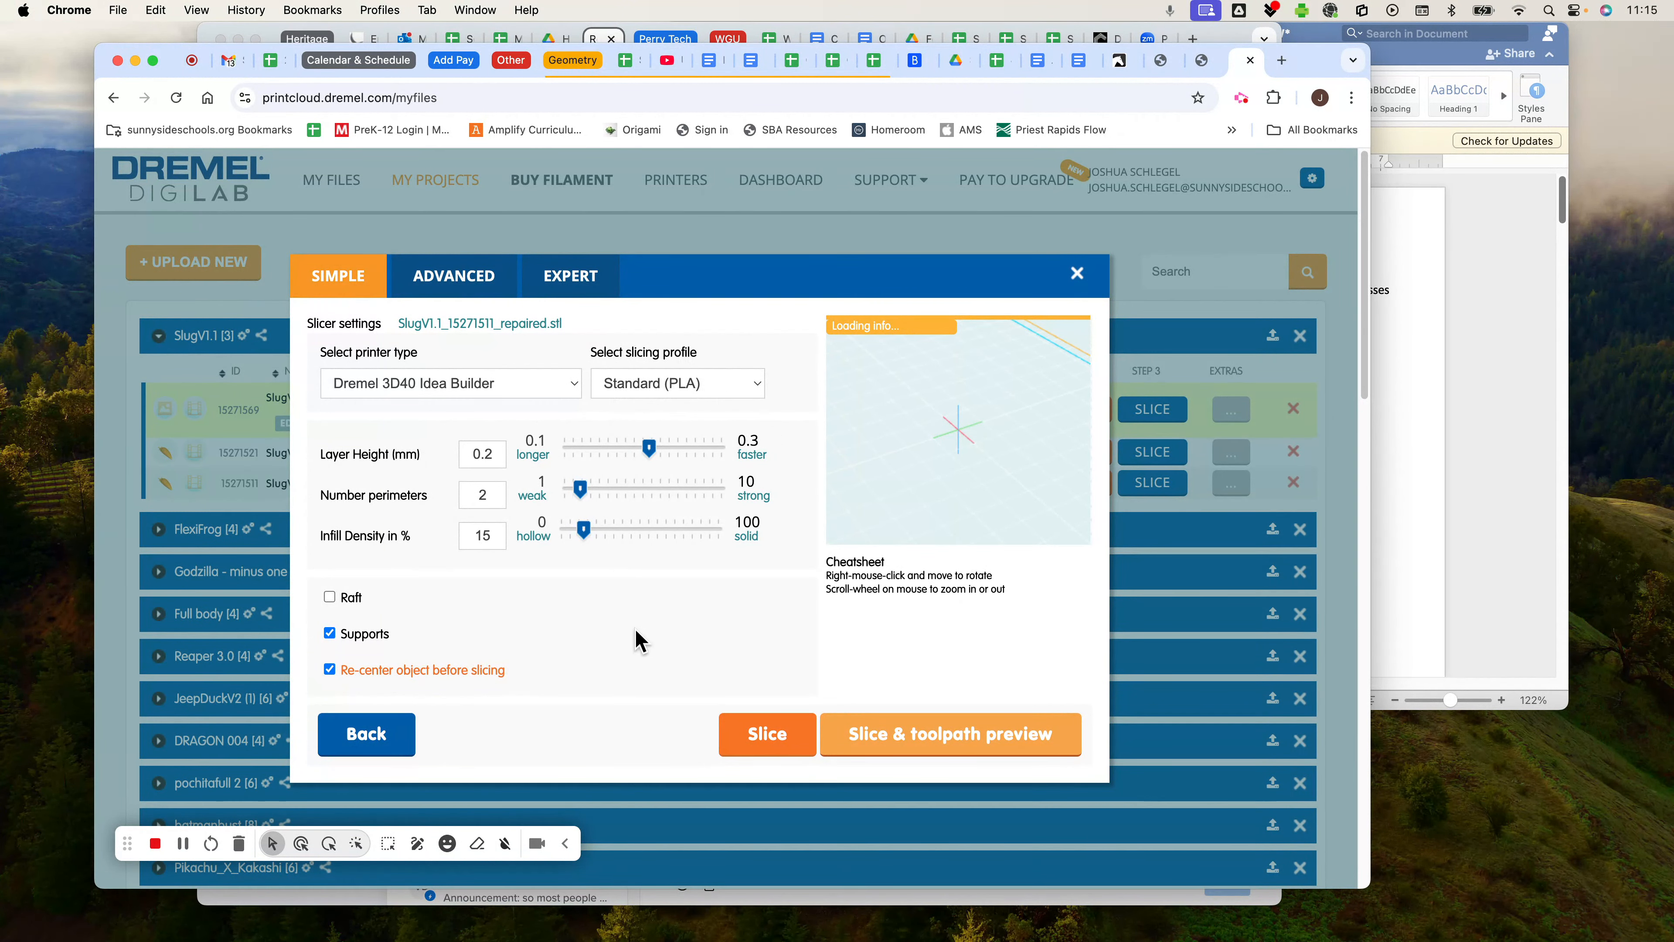
click(789, 737)
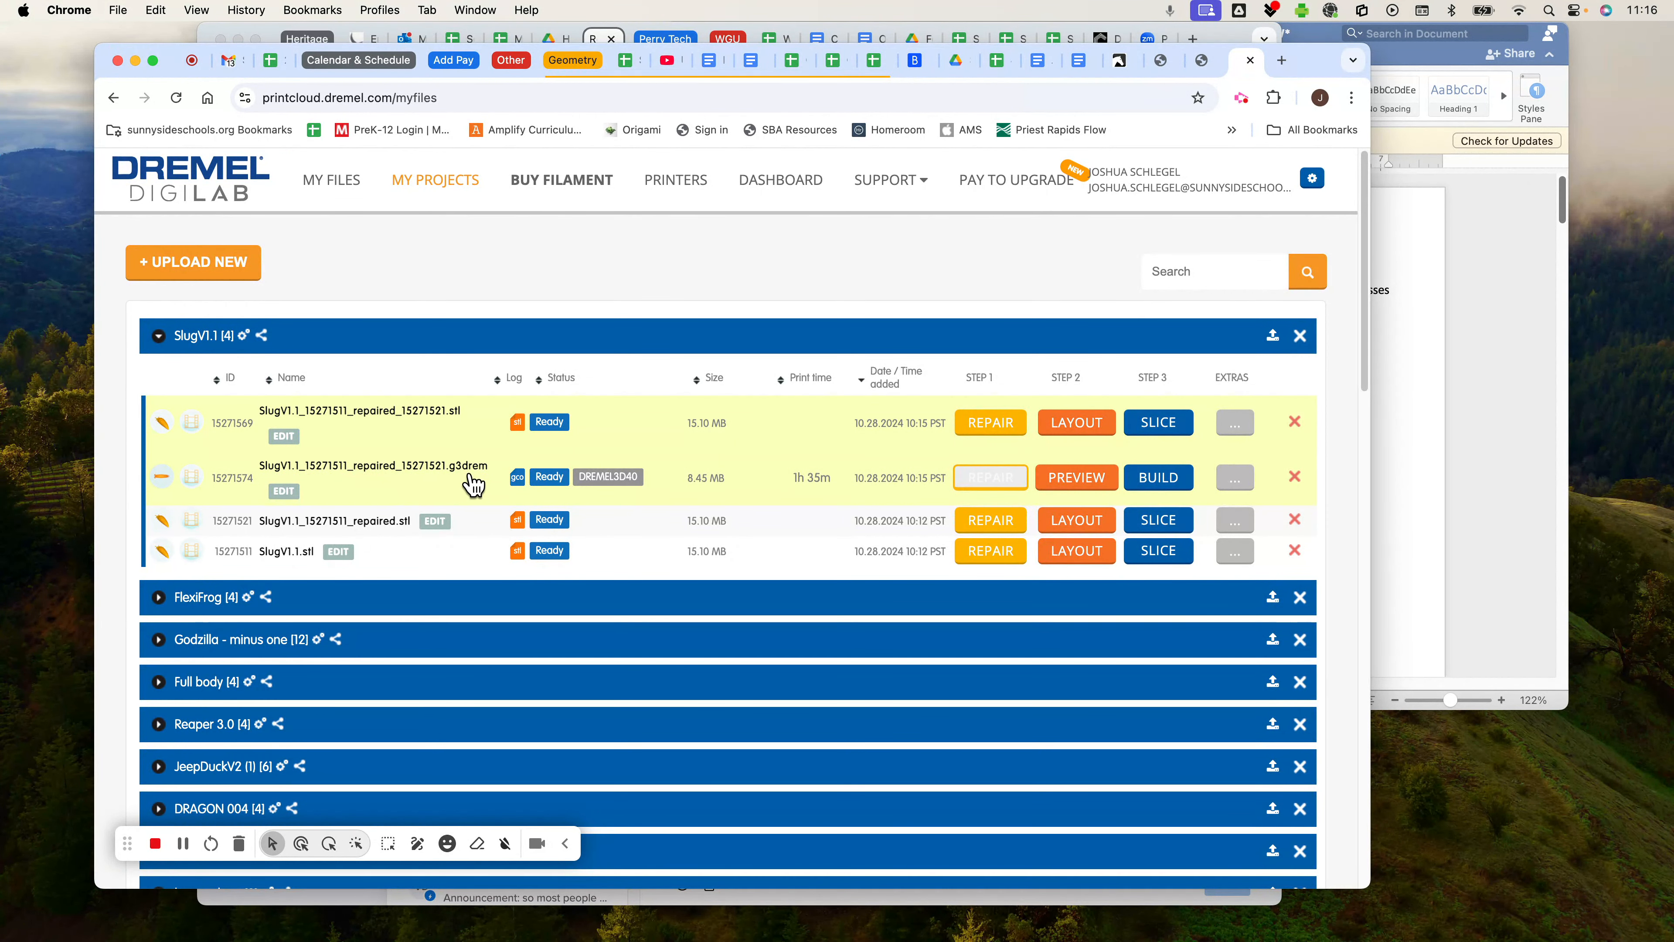
Download the sliced file SlugV1.1_15271511_repaired_15271521.g3drem and try to open it on the computer.
click(433, 467)
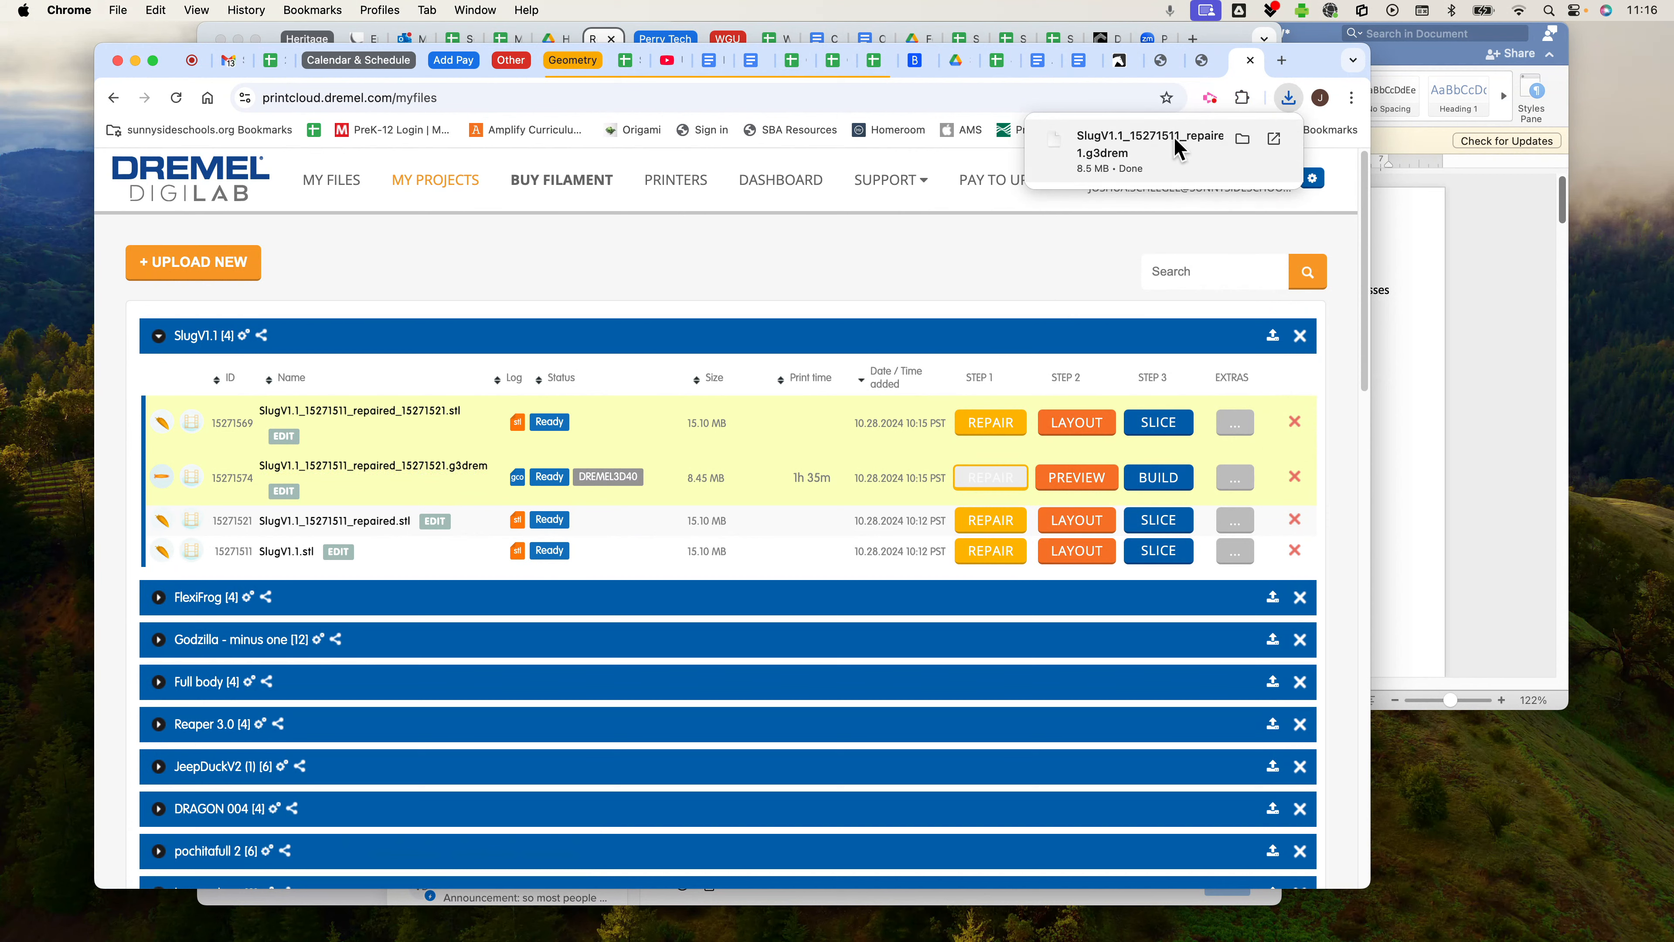
click(1175, 140)
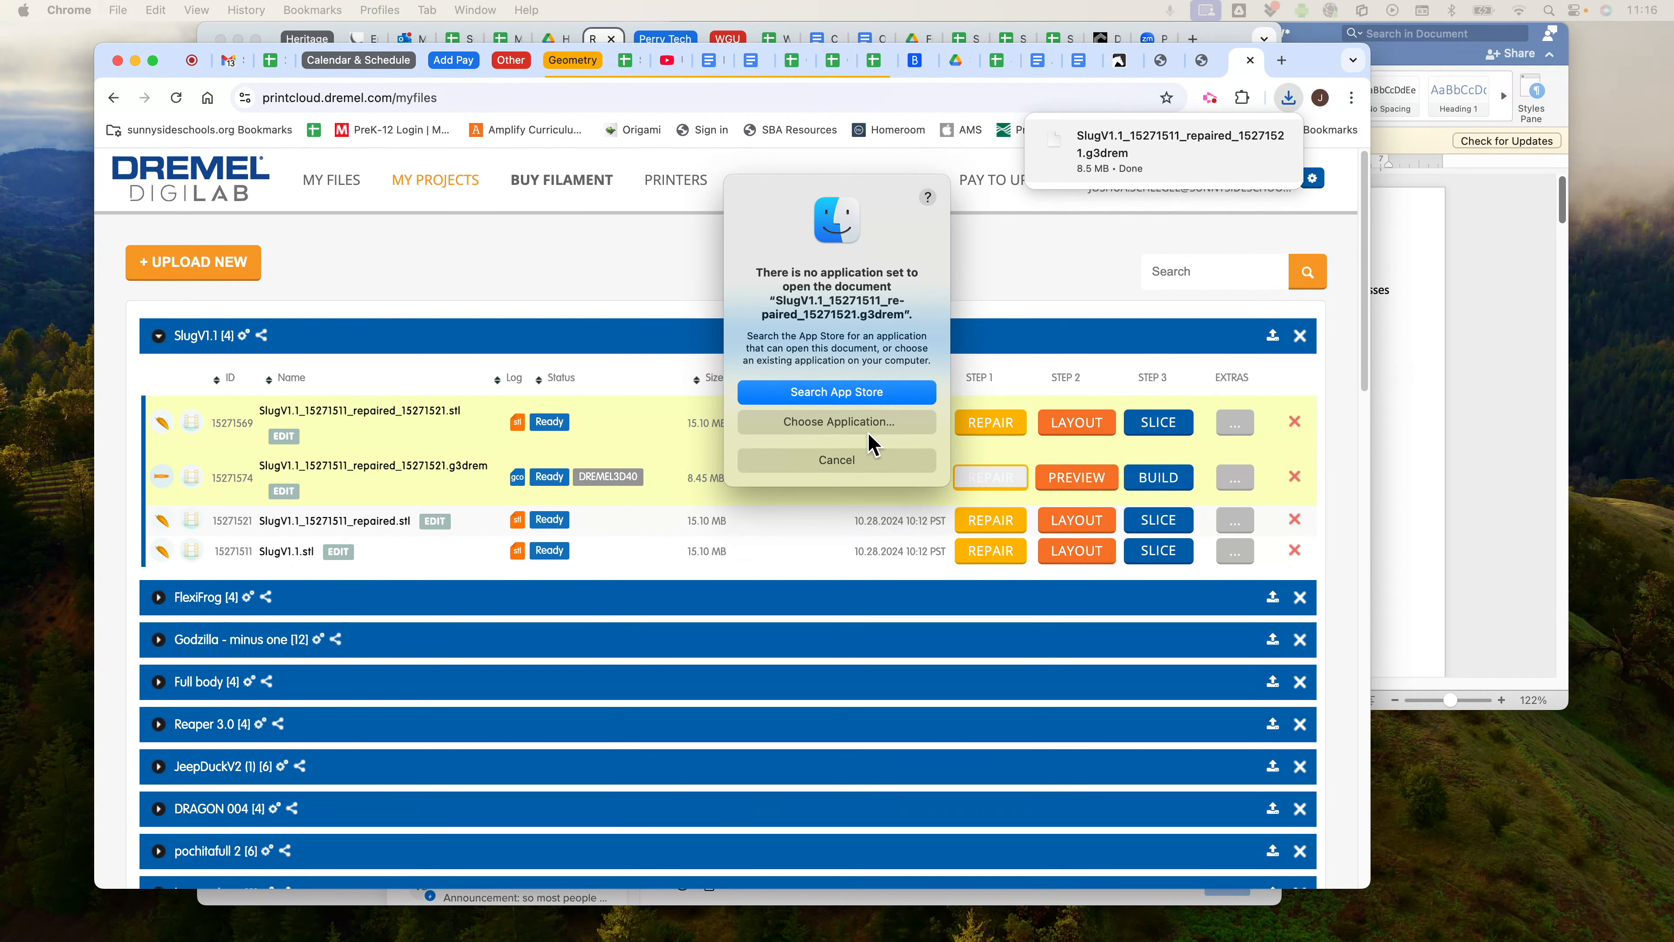
click(877, 458)
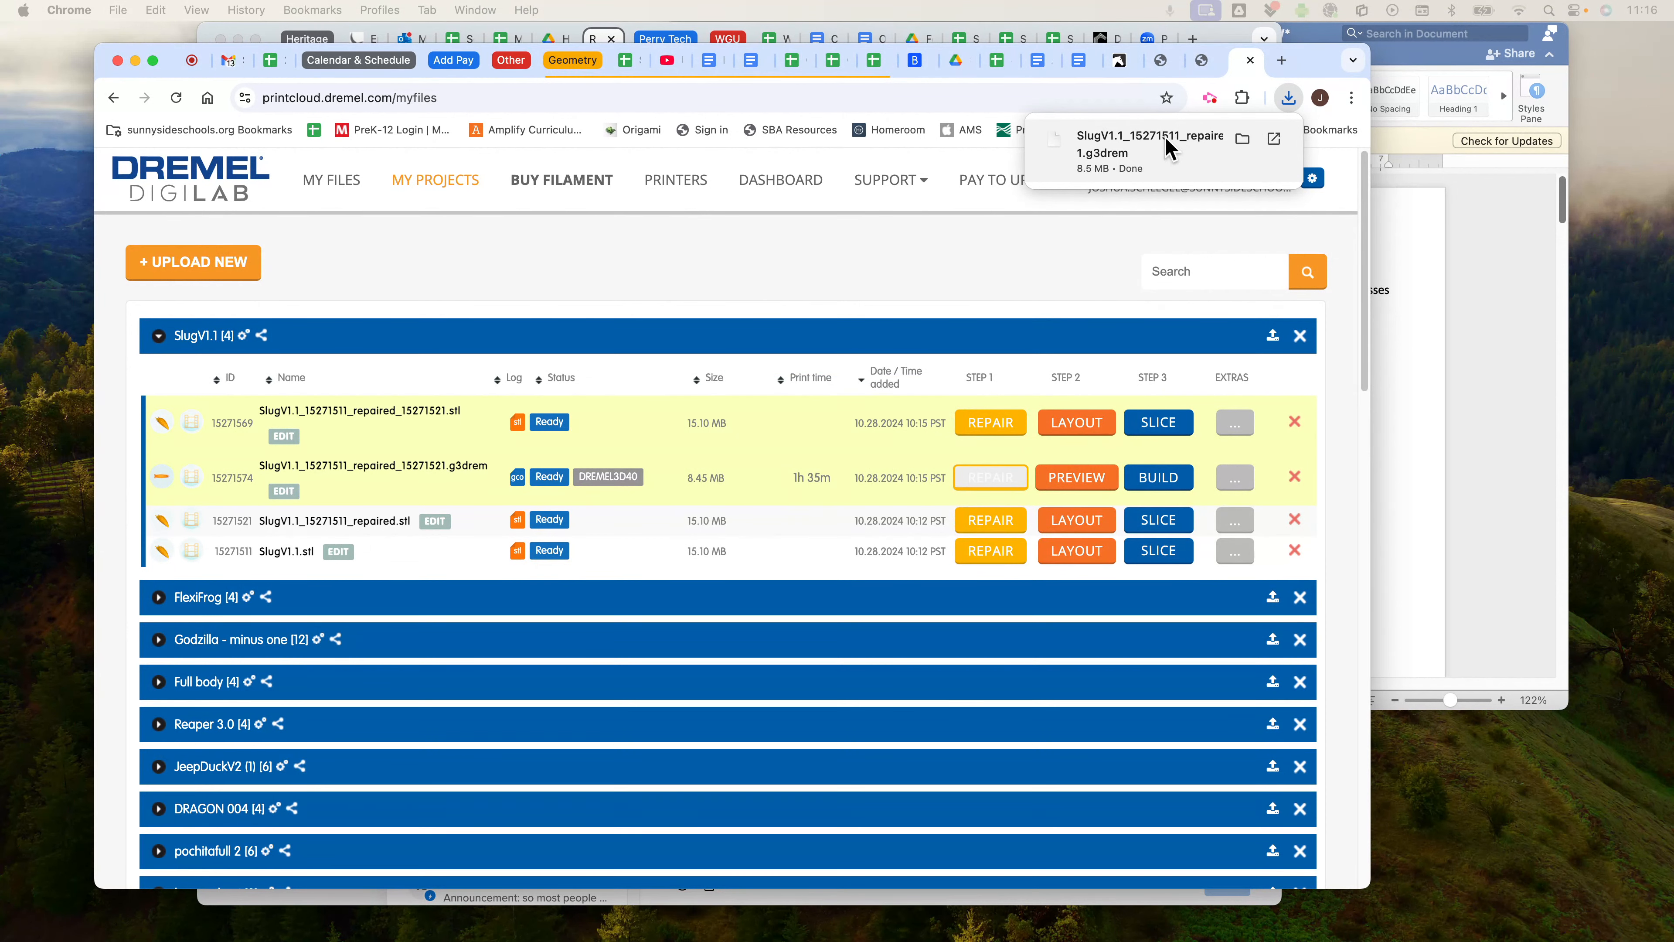
click(1208, 100)
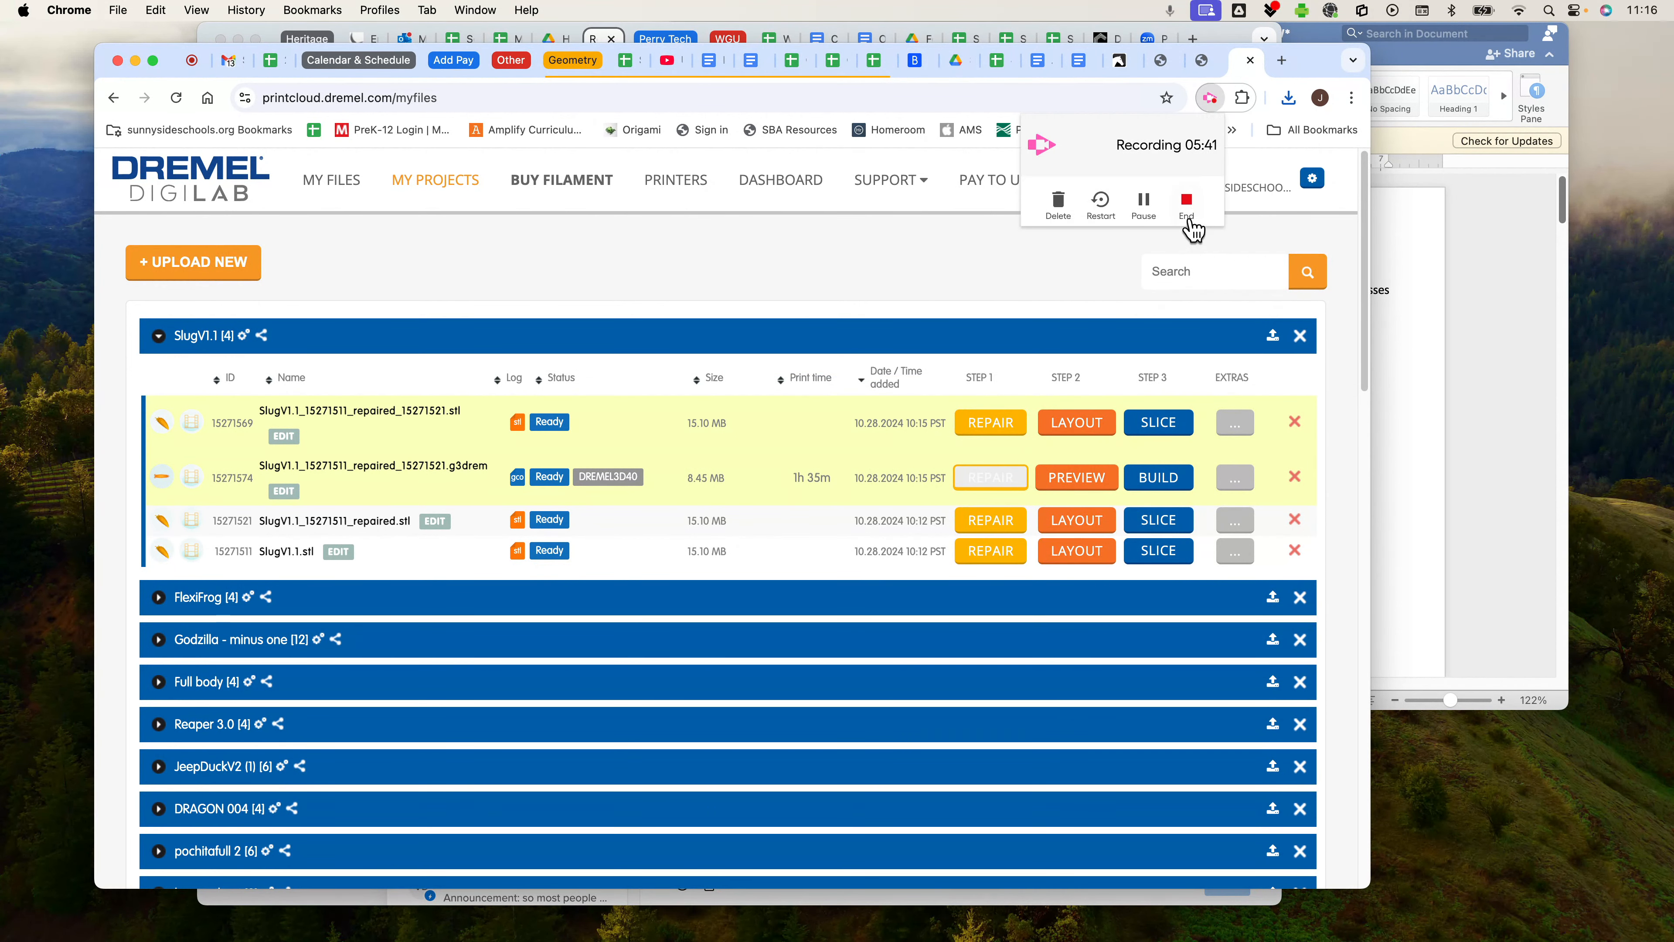